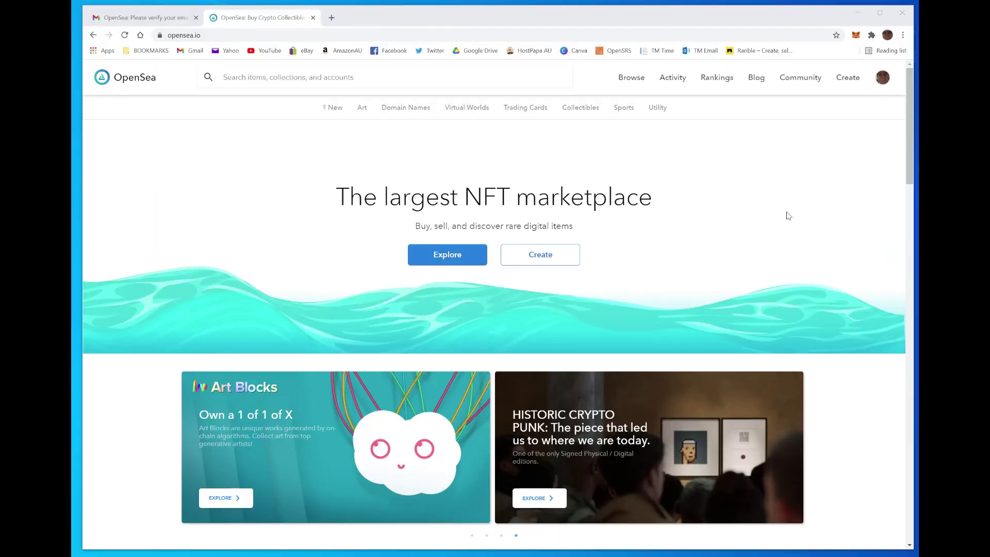
# - Check the wallet balance in the MetaMask popup
pyautogui.click(856, 35)
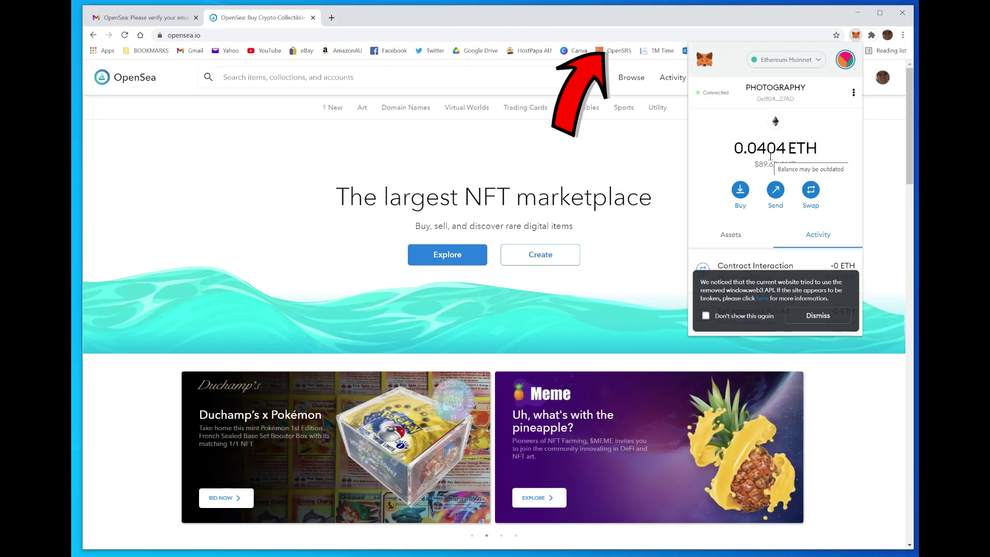
pyautogui.click(856, 35)
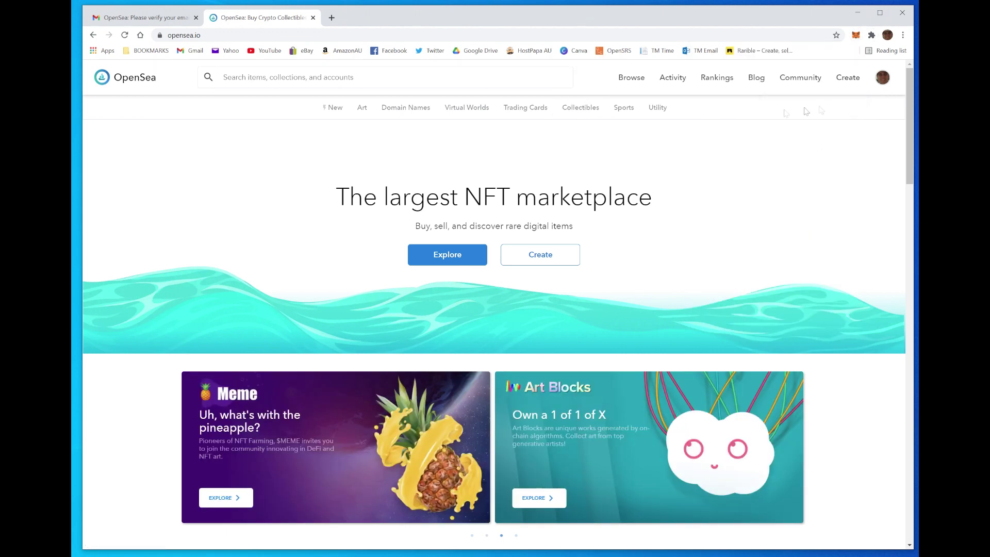
pyautogui.click(856, 35)
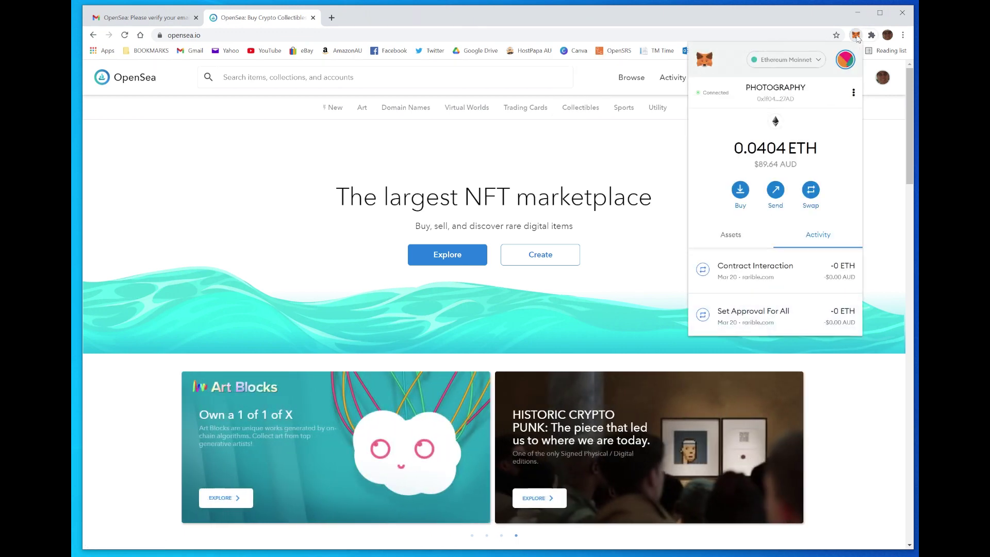
# - Go to your own profile page and browse the NFTs in the wallet
pyautogui.click(882, 78)
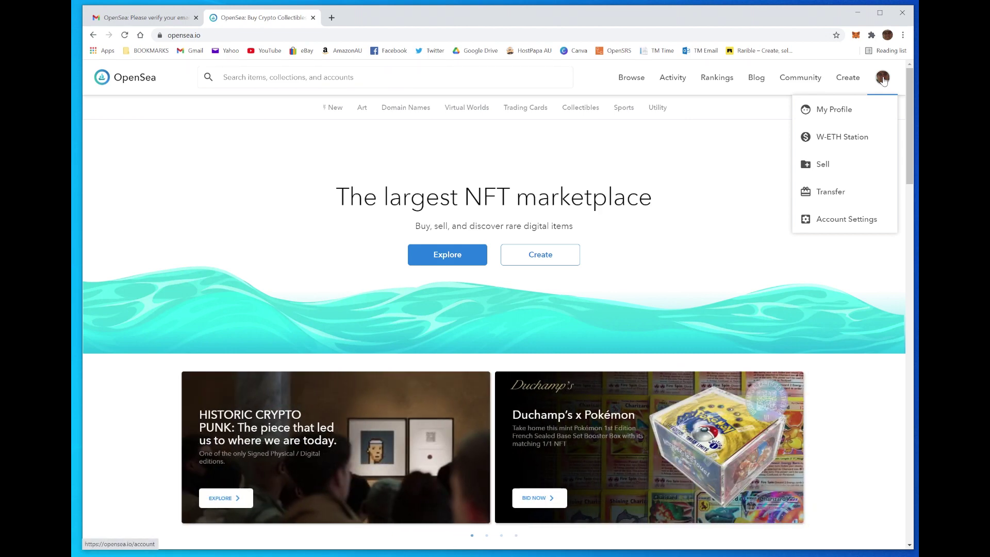
pyautogui.click(882, 78)
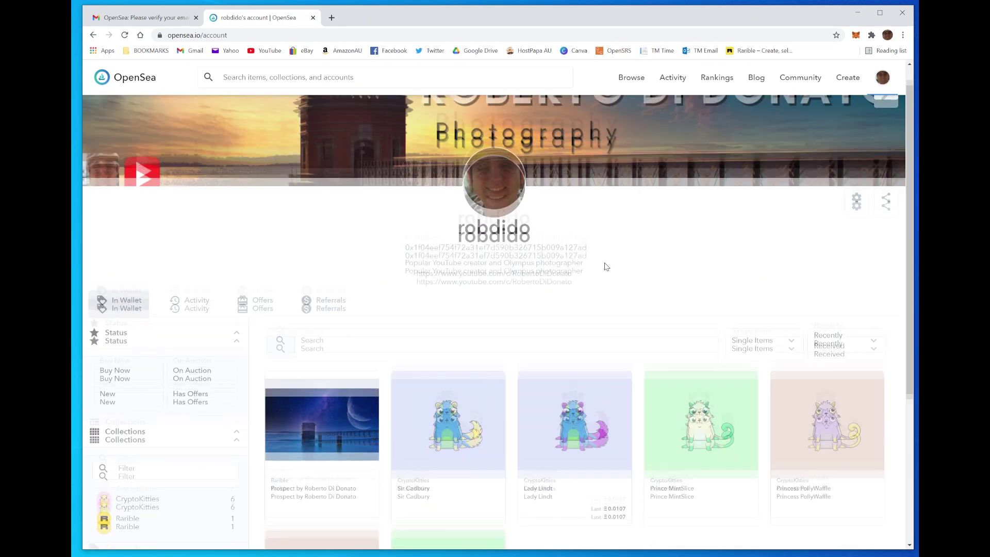
pyautogui.scroll(-5, 606, 268)
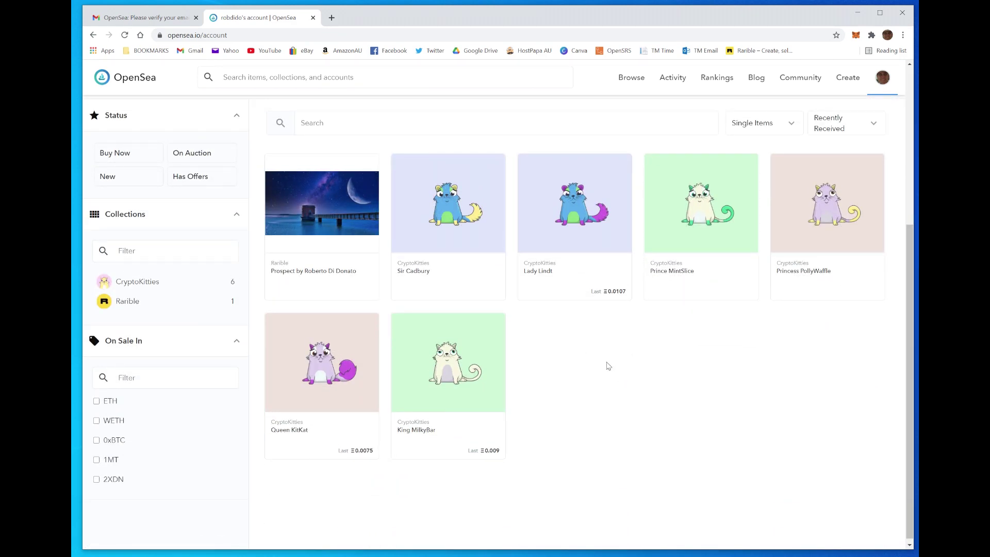
pyautogui.scroll(3, 307, 360)
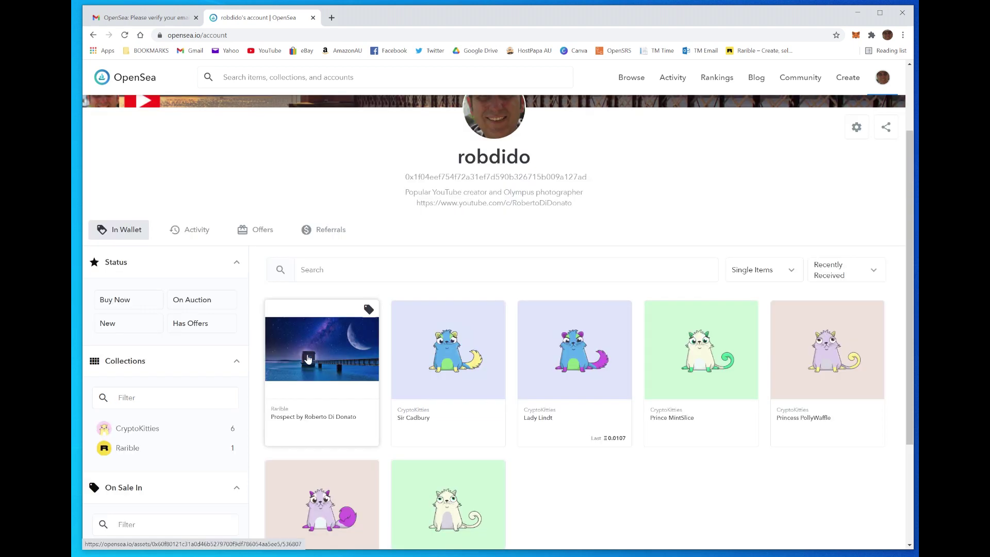
# - View the Prospect photo NFT's detail page, then return to the profile listing
pyautogui.click(308, 359)
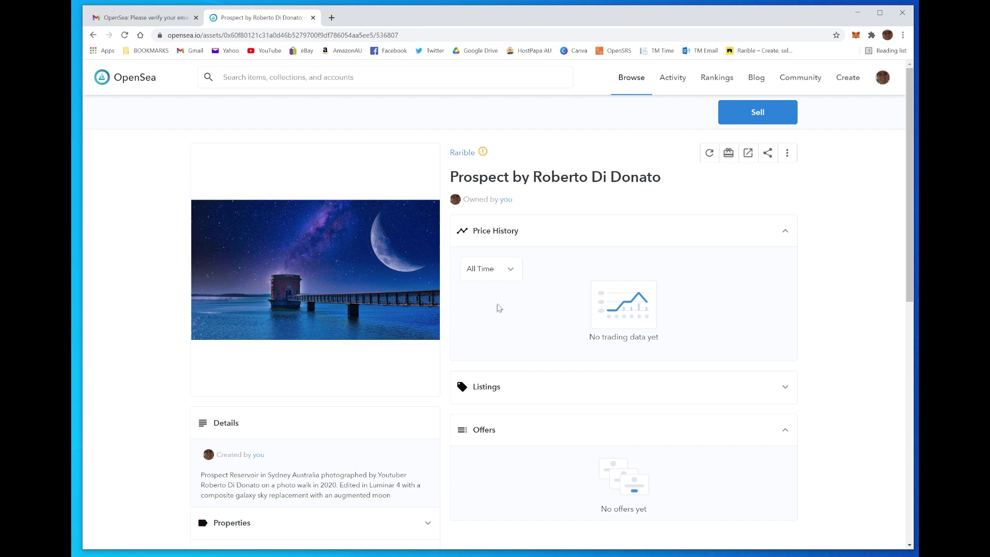
pyautogui.scroll(-4, 487, 372)
pyautogui.scroll(4, 490, 369)
pyautogui.click(93, 35)
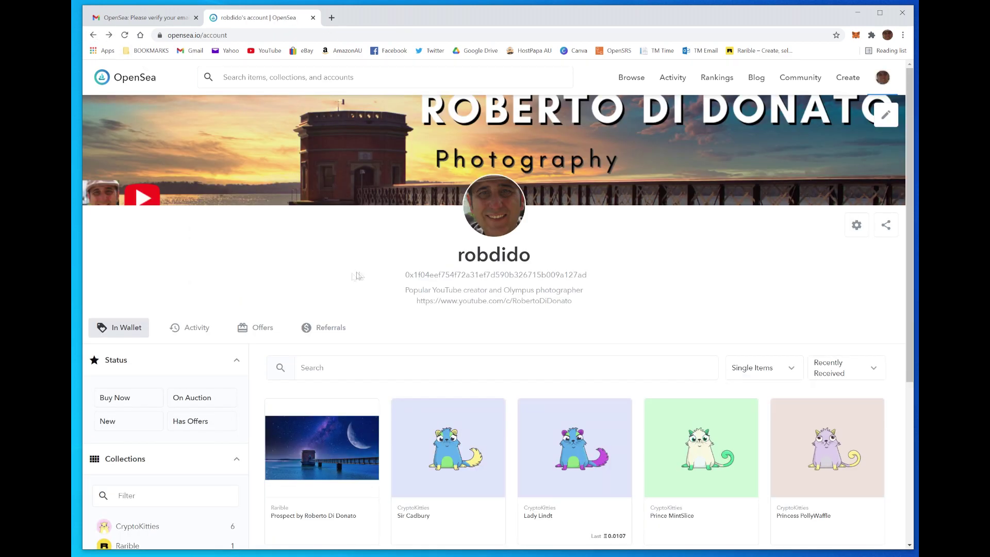
pyautogui.scroll(-4, 345, 283)
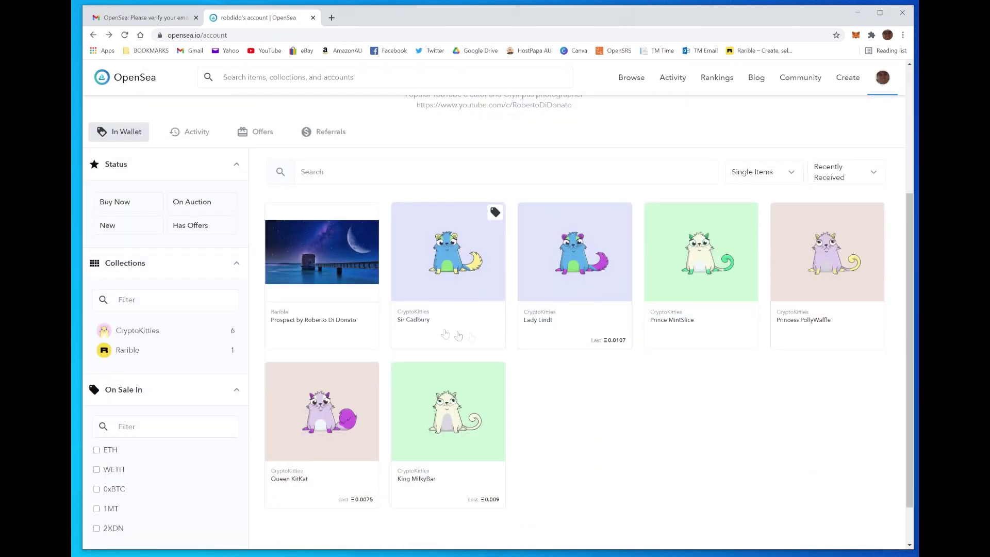
pyautogui.scroll(4, 498, 330)
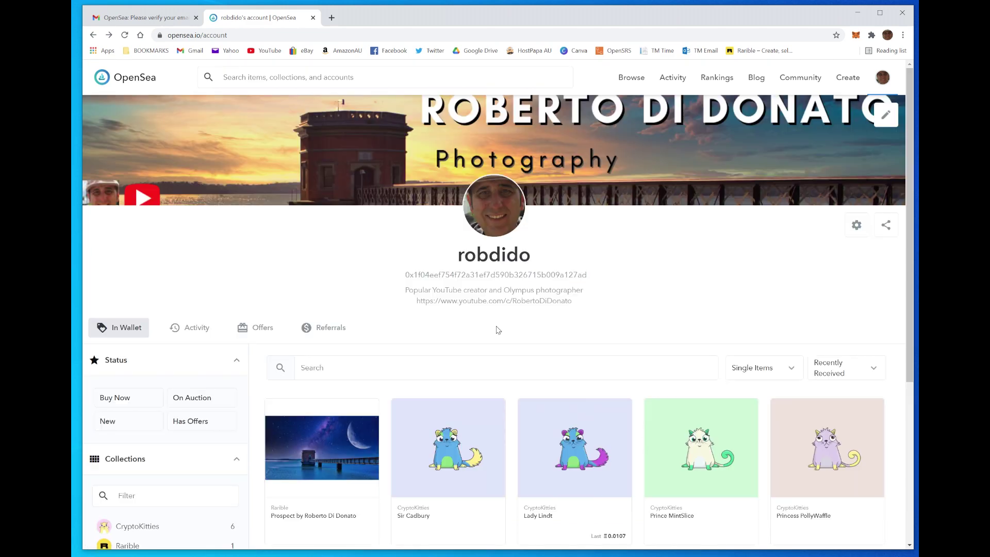
pyautogui.scroll(-5, 498, 330)
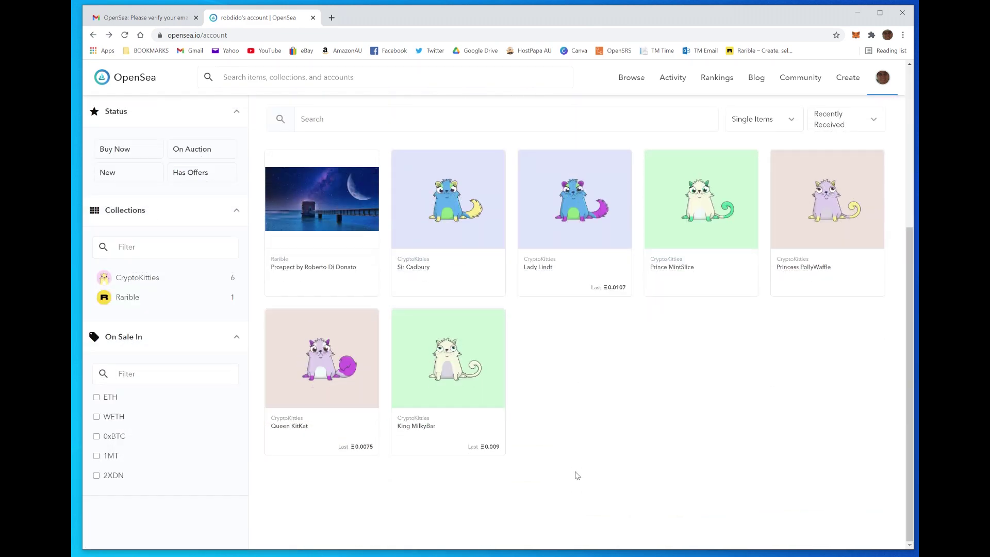
pyautogui.scroll(5, 576, 475)
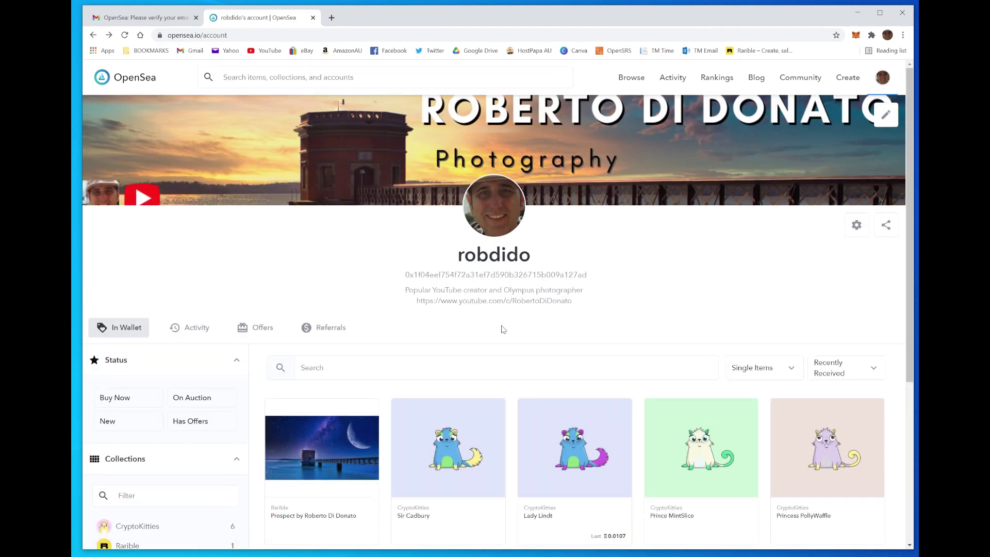
# - From the homepage, go to the collection-creation page and start a new collection
pyautogui.click(125, 78)
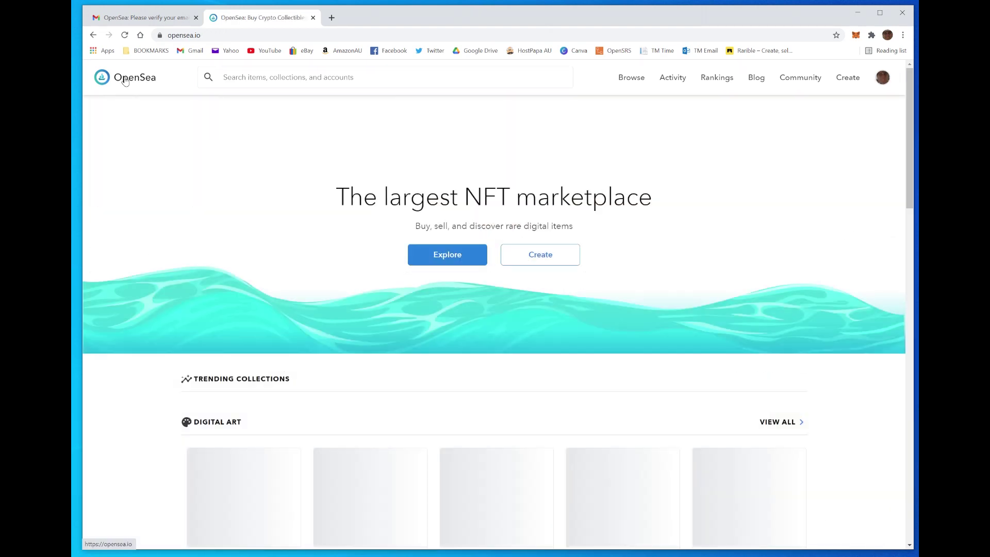
pyautogui.click(545, 258)
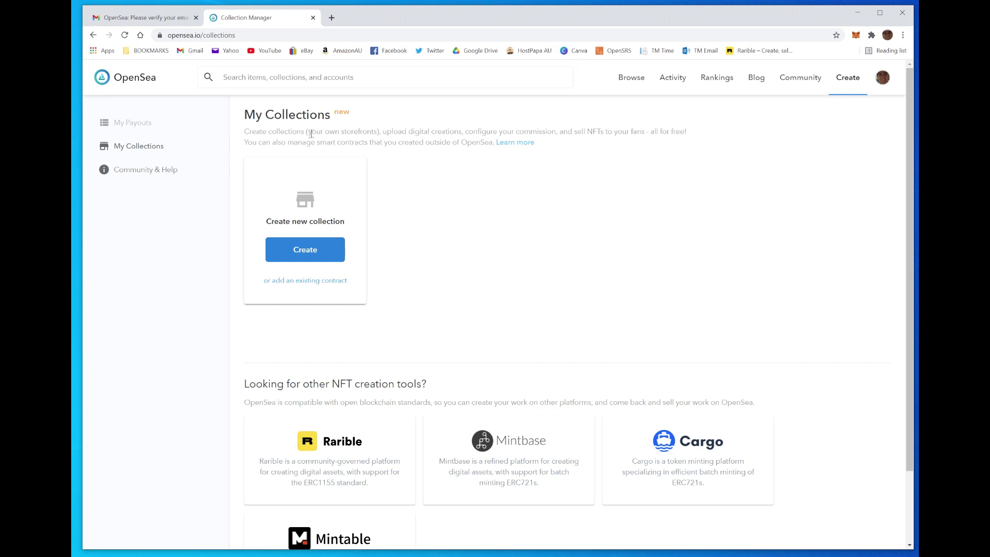
pyautogui.moveTo(311, 134); pyautogui.dragTo(376, 134)
pyautogui.click(392, 157)
pyautogui.moveTo(426, 143); pyautogui.dragTo(489, 143)
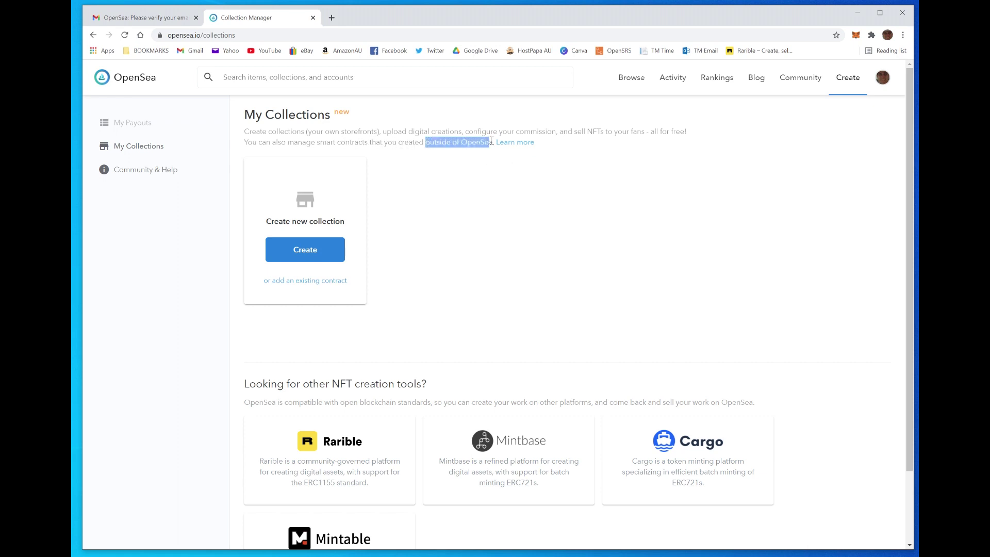
pyautogui.click(487, 153)
pyautogui.doubleClick(431, 144)
pyautogui.scroll(-2, 361, 433)
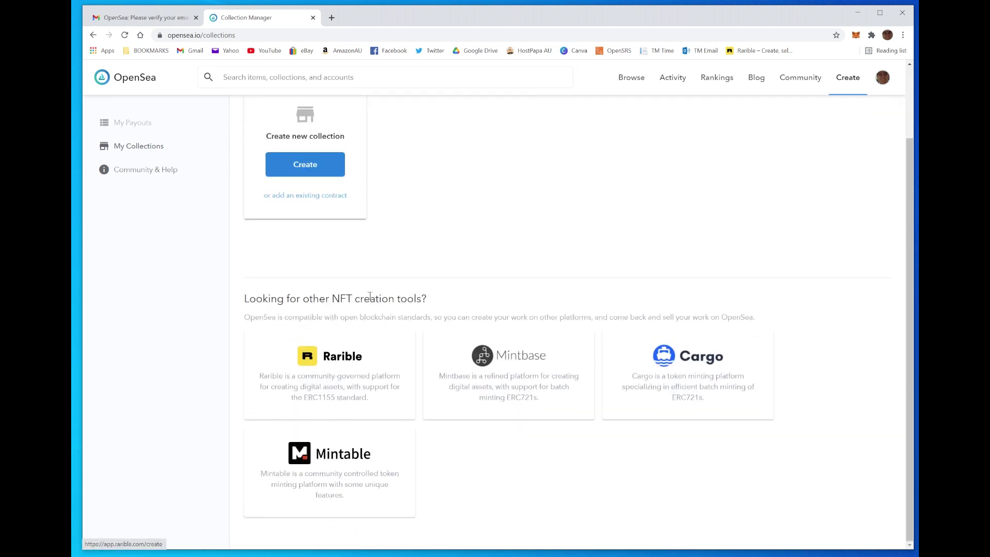
pyautogui.scroll(2, 445, 351)
pyautogui.click(306, 255)
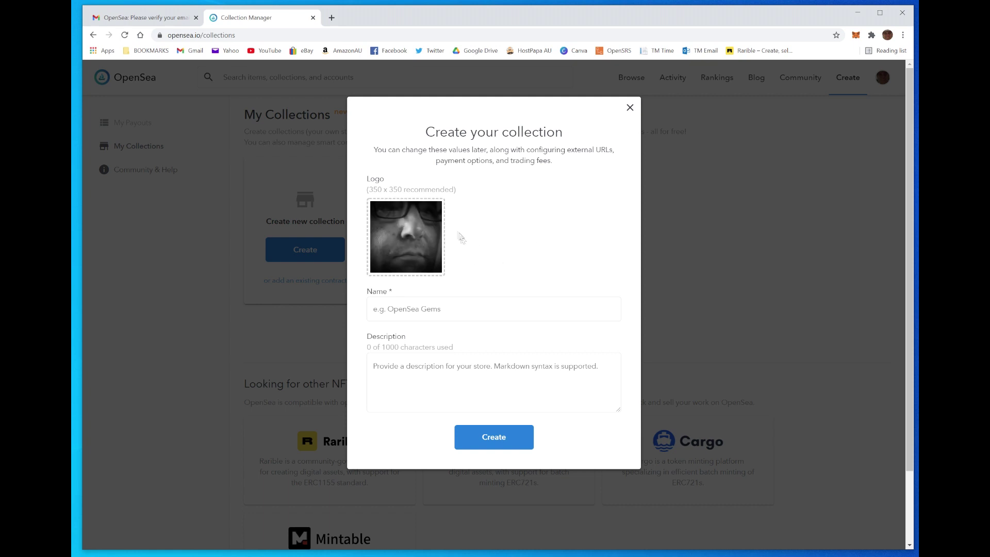
# - Create the collection 'Roberto Di Donato Photography' and begin adding an item to it
pyautogui.click(404, 313)
pyautogui.write('Roberto')
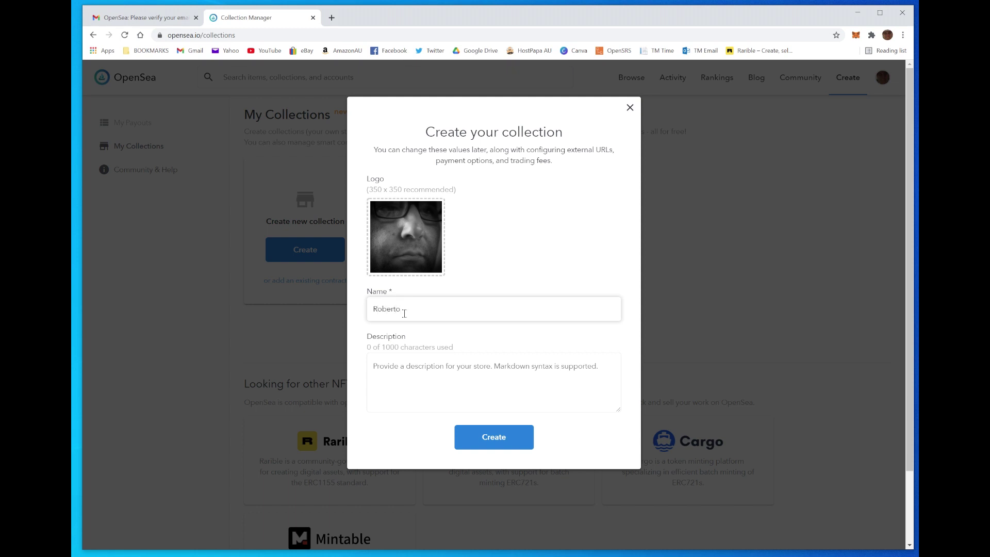
pyautogui.write(' Di Donato Photography')
pyautogui.click(490, 435)
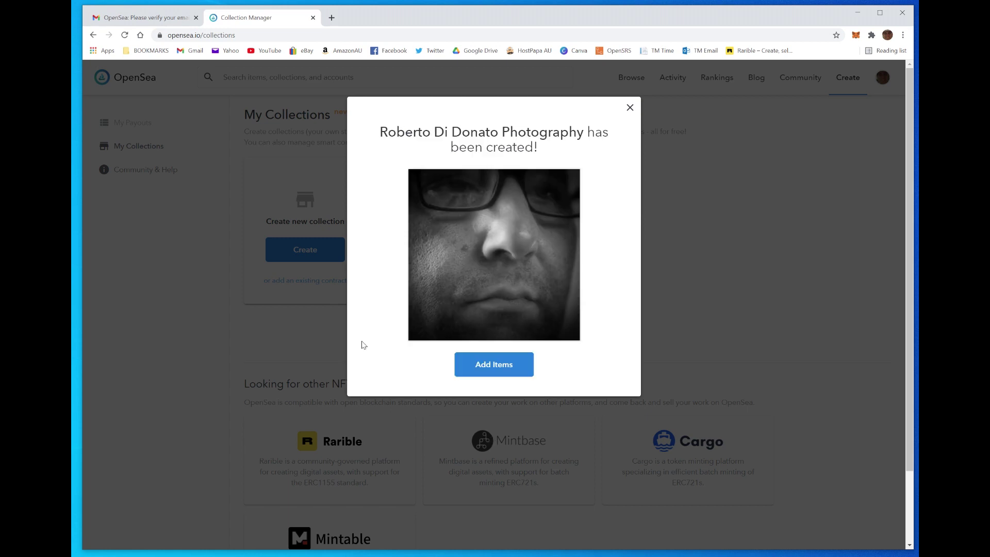
pyautogui.click(489, 366)
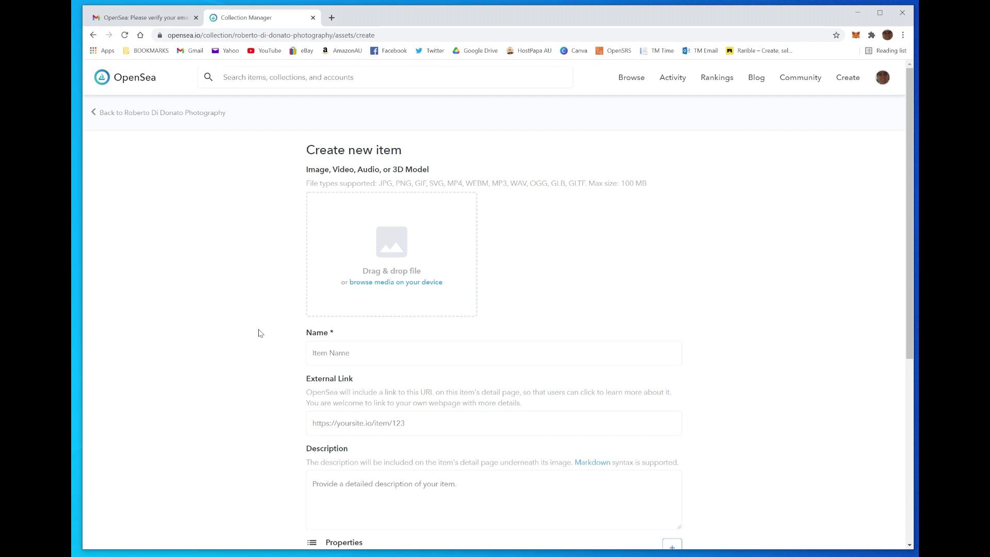
# - Upload the Guitar Gerry image file and name the item 'Guitar Gerry'
pyautogui.scroll(-2, 260, 332)
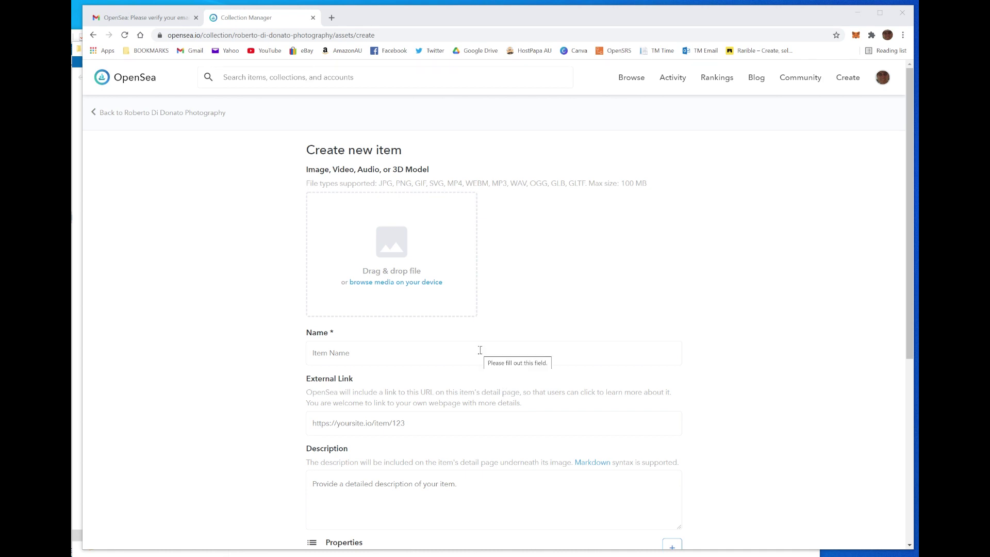
pyautogui.click(402, 281)
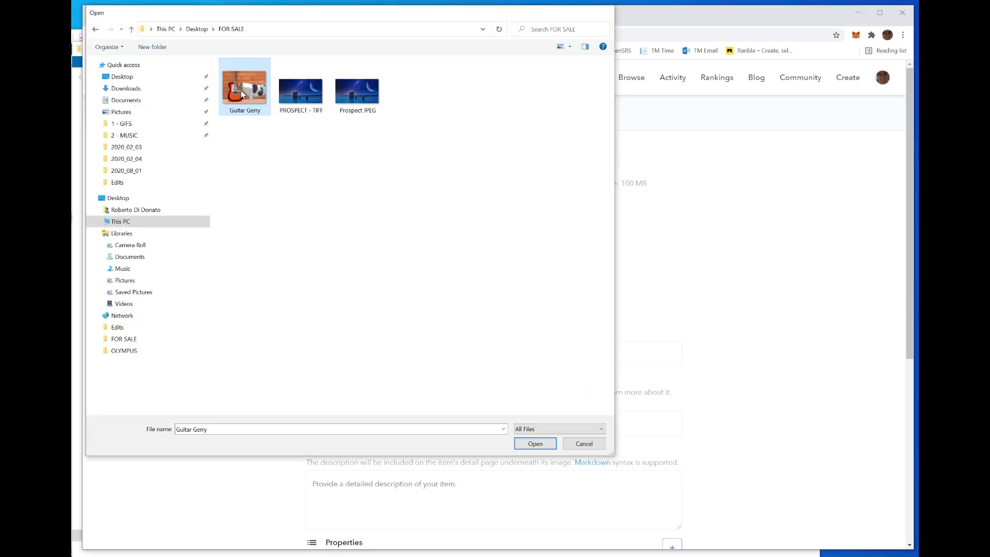
pyautogui.doubleClick(244, 94)
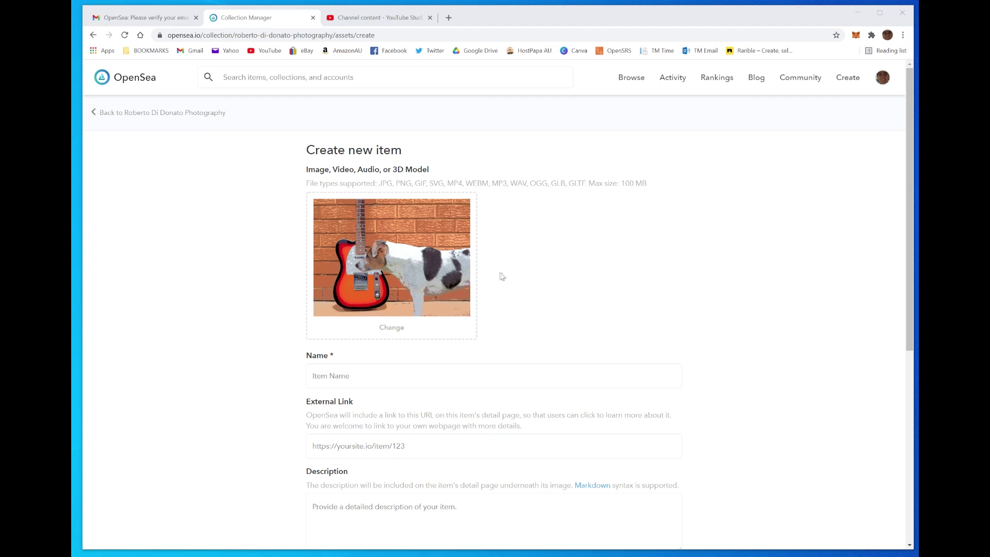
pyautogui.click(362, 377)
pyautogui.write('Guit')
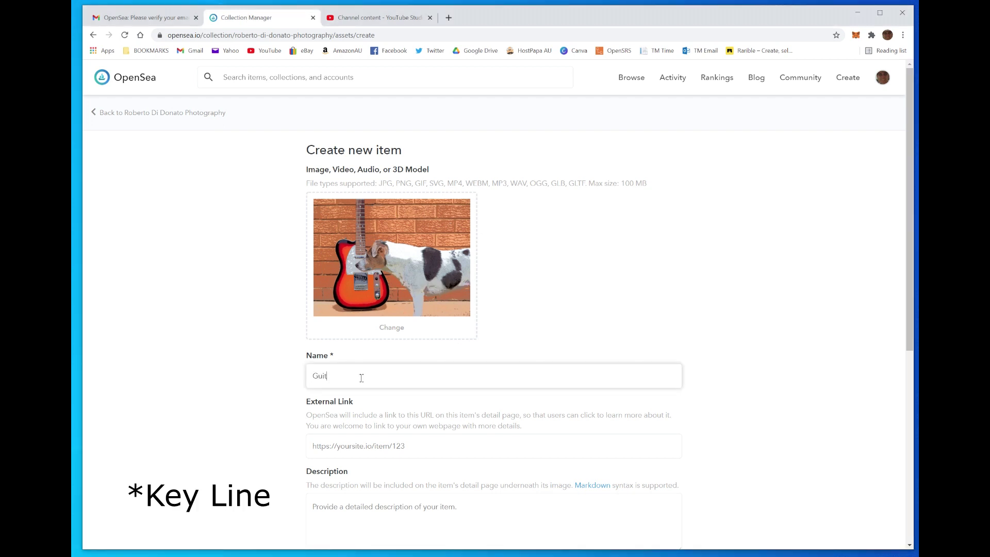
pyautogui.write('ar Gerry')
pyautogui.scroll(-2, 280, 369)
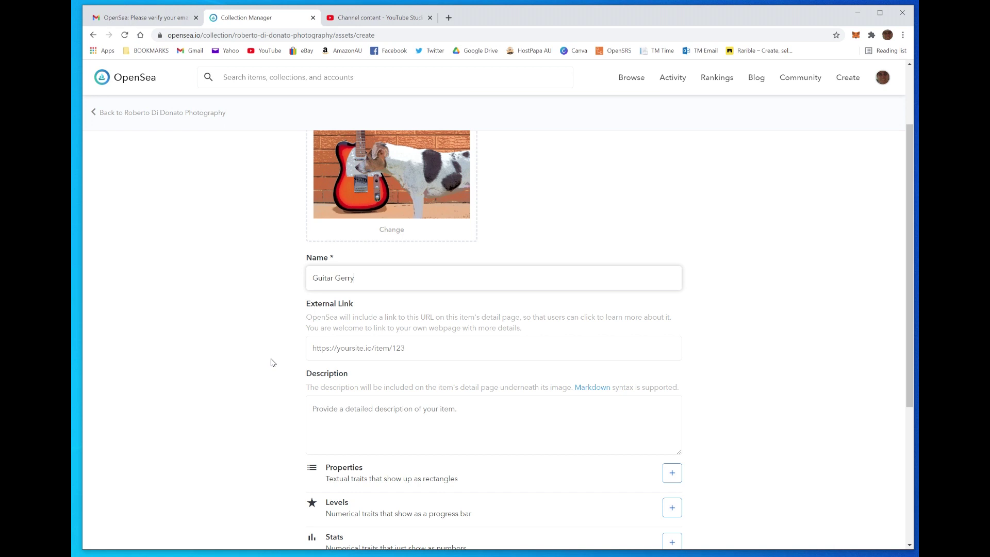
# - Paste the YouTube video link as the external link and paste the photo's description
pyautogui.click(342, 349)
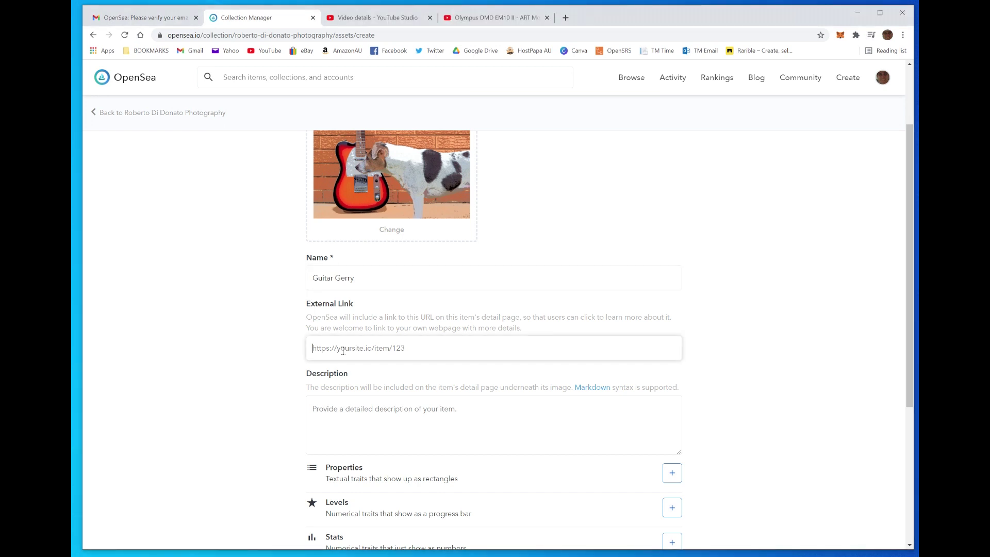
pyautogui.write('https://www.youtube.com/watch?v=gIgrnO0jTxM')
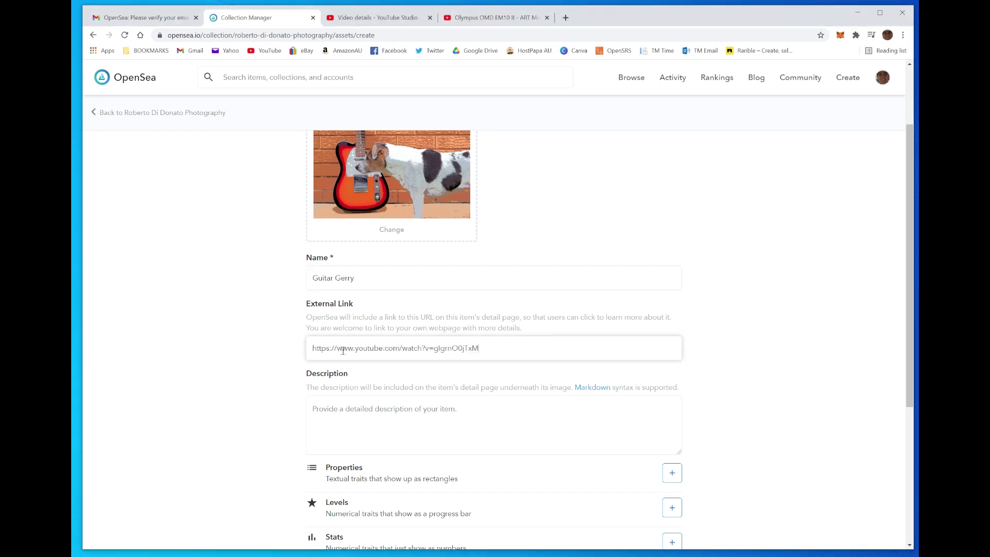
pyautogui.press('Tab')
pyautogui.scroll(-2, 371, 412)
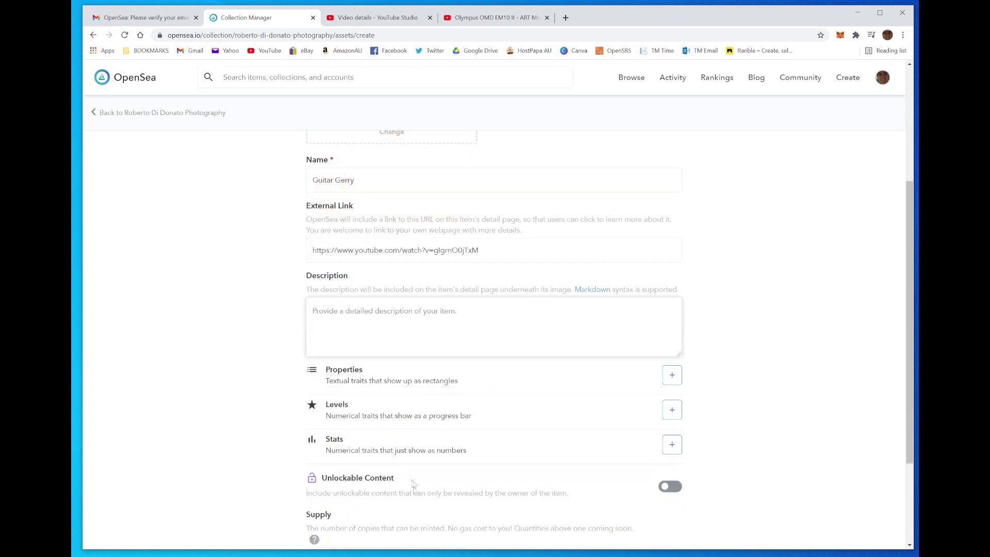
pyautogui.write('This photo was taken on the Olympus OMD EM10 Mark II using the ART Mode Key Line. First appearing in my YouTube tutorial on February 28 2020')
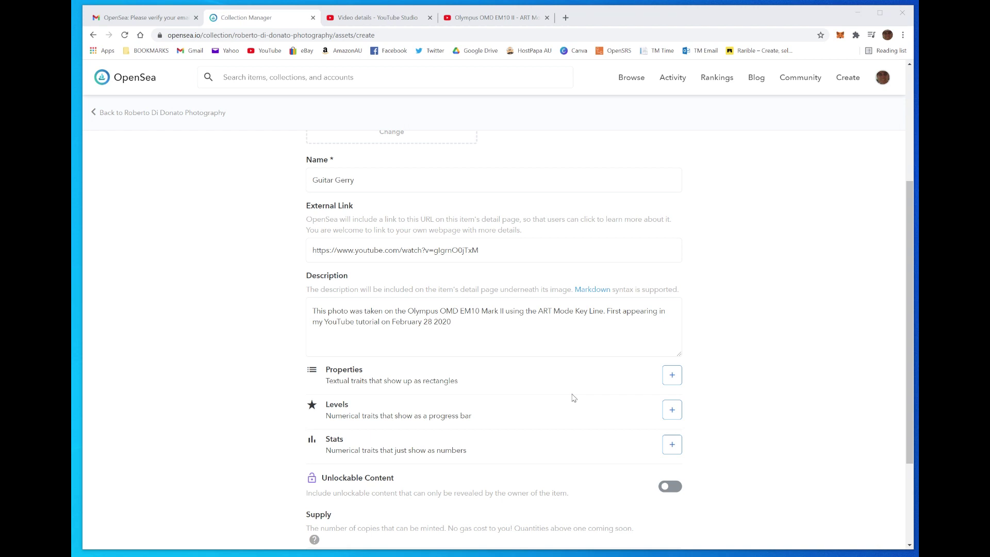
# - Add Artist, JPEG format and 4608 X 3456 size properties, and toggle unlockable content
pyautogui.click(672, 375)
pyautogui.click(408, 256)
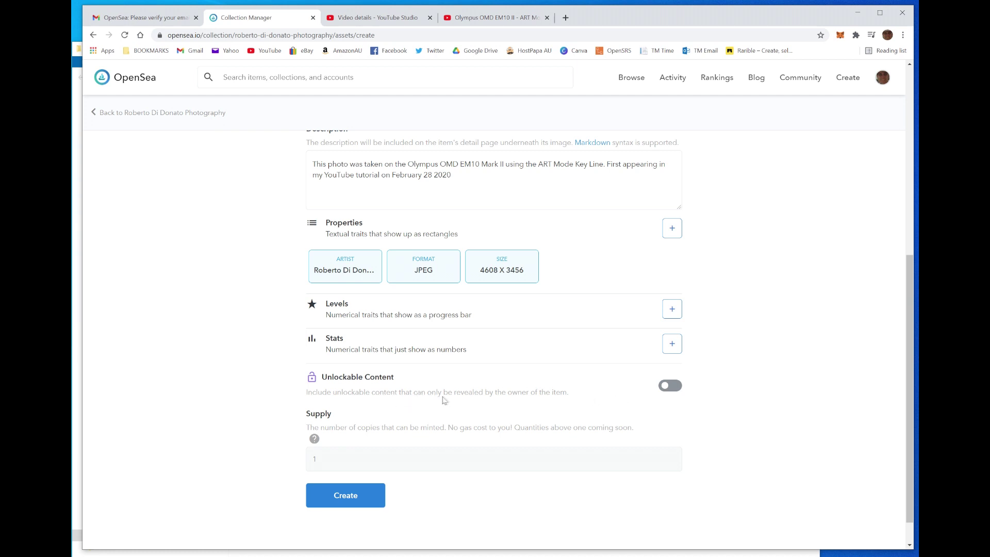
pyautogui.click(668, 386)
pyautogui.scroll(-2, 418, 353)
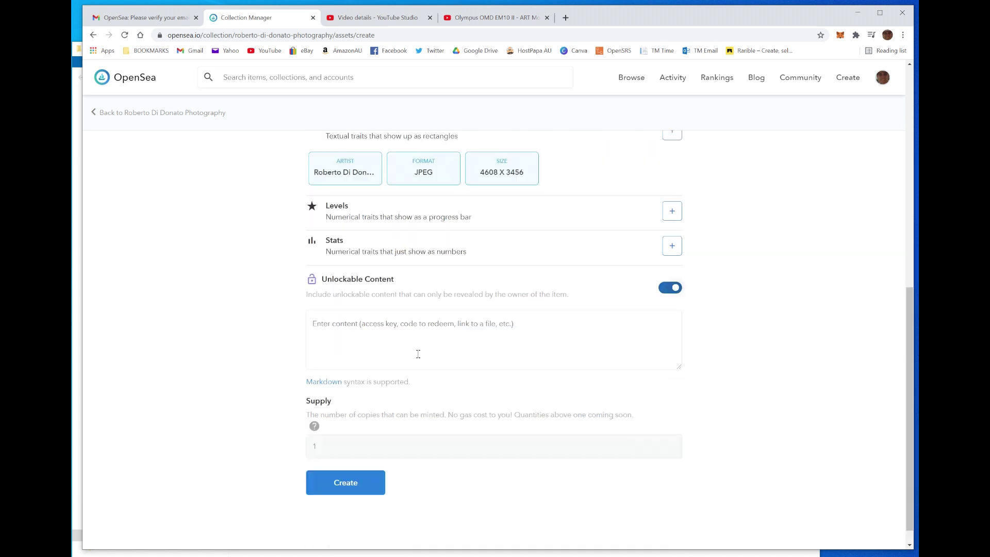
pyautogui.scroll(8, 418, 353)
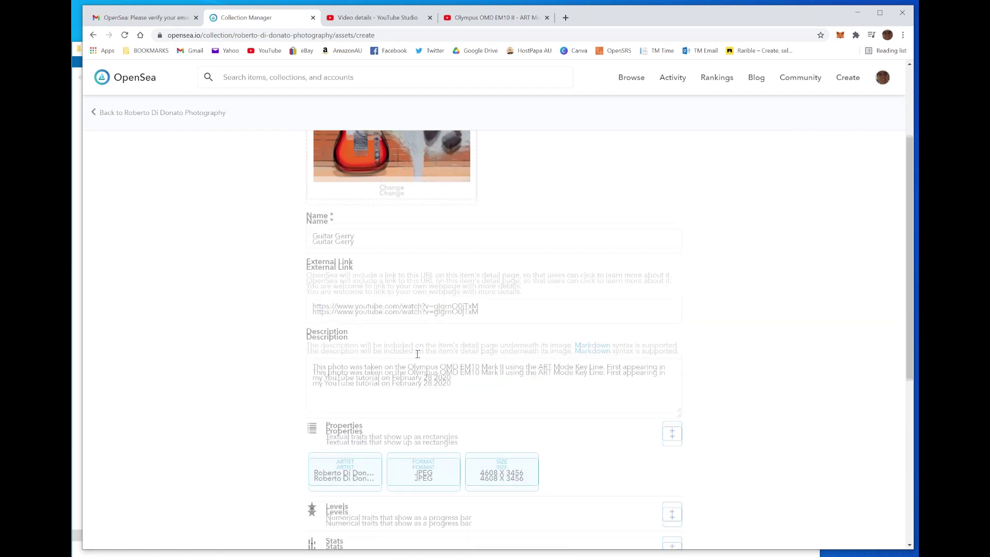
pyautogui.scroll(-8, 265, 317)
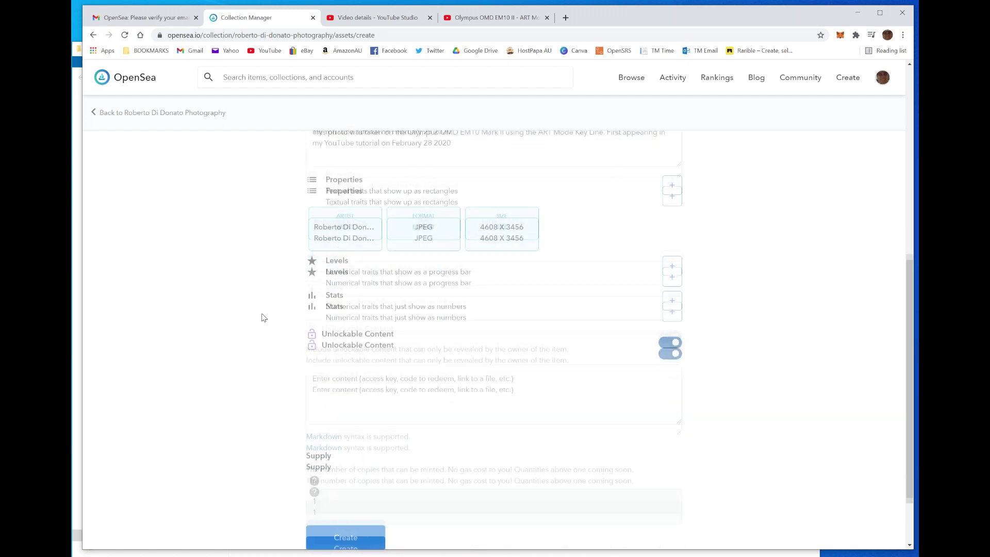
pyautogui.click(674, 268)
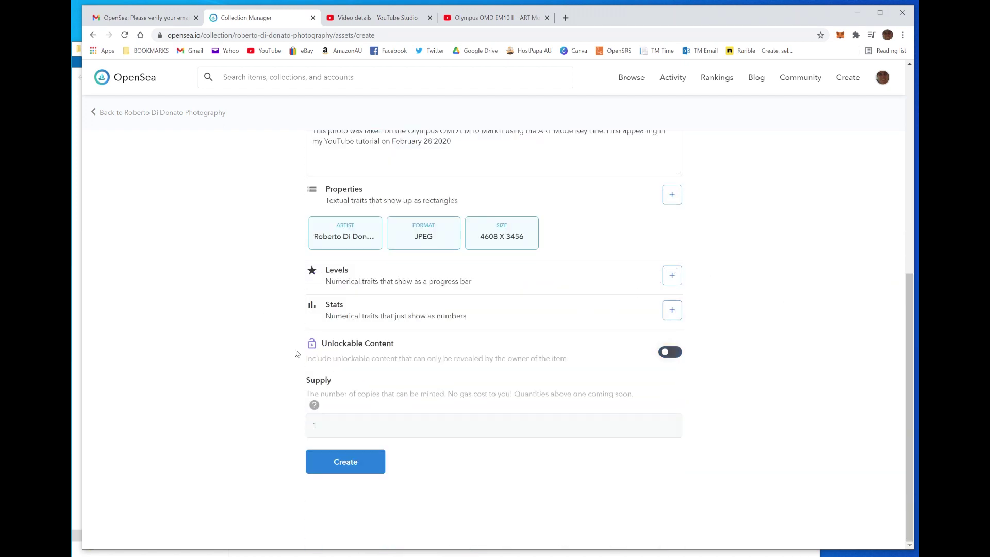
pyautogui.click(671, 352)
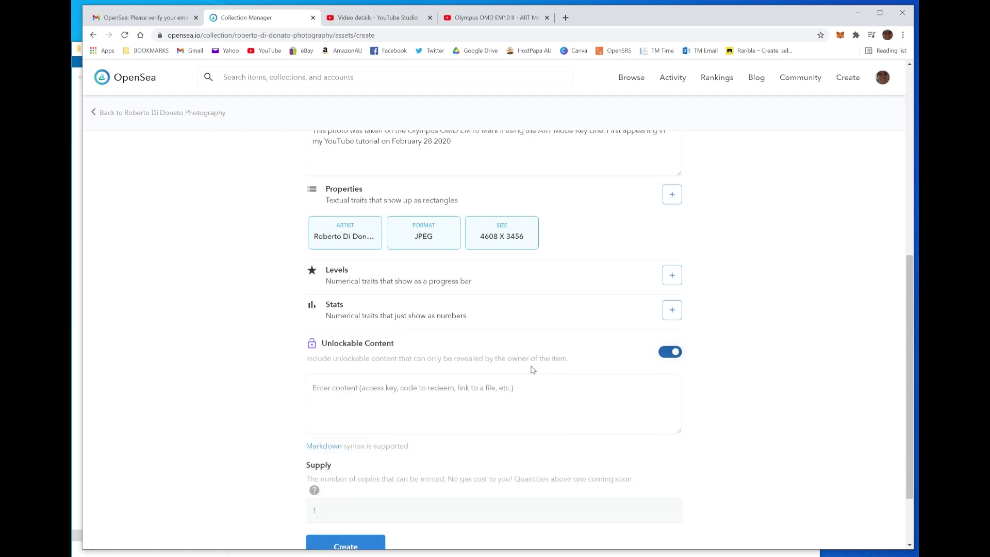
pyautogui.scroll(-2, 520, 363)
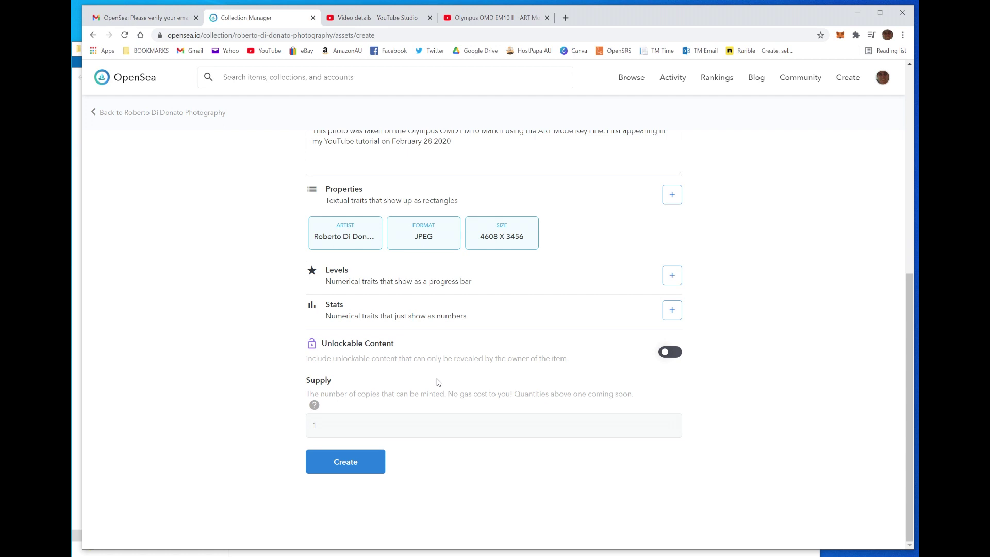
pyautogui.click(314, 404)
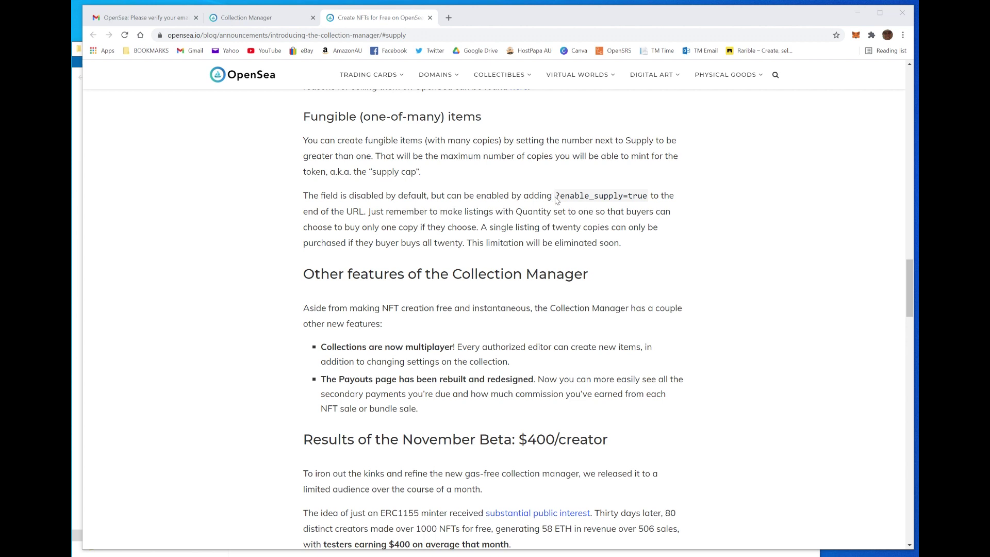
# - Select the ?enable_supply=true snippet in the blog post, then close the article
pyautogui.moveTo(556, 199); pyautogui.dragTo(647, 200)
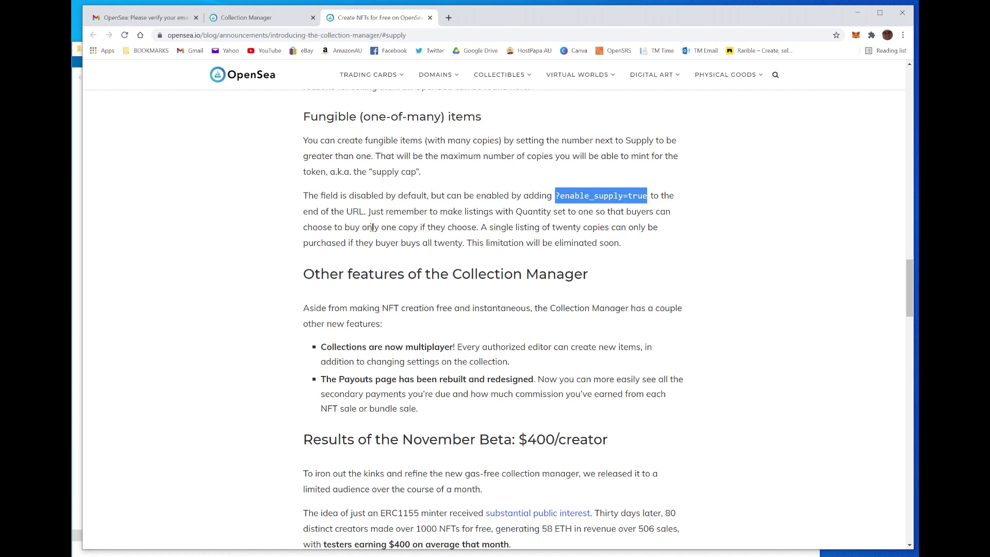
pyautogui.hotkey('ctrl', 'w')
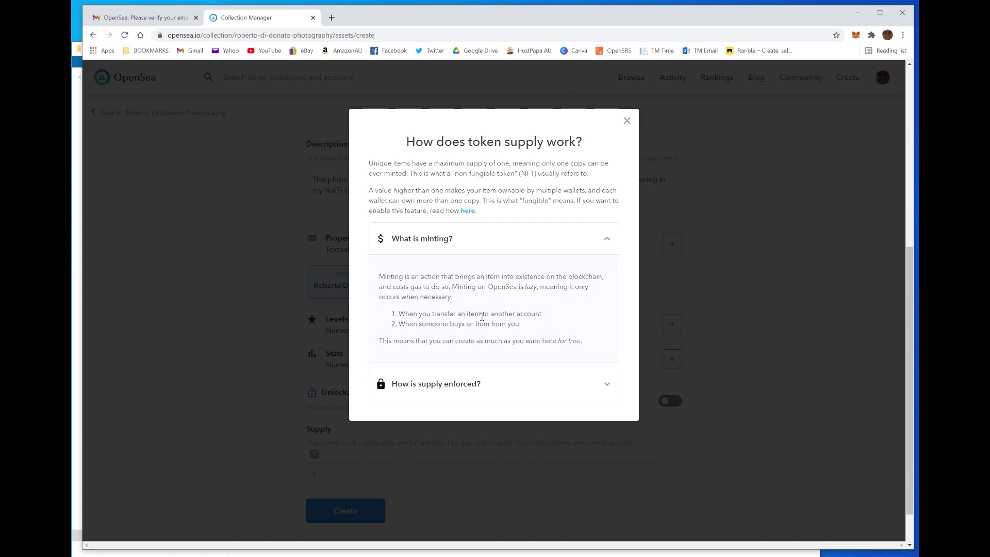
# - Dismiss the token supply explainer and scroll back up the Guitar Gerry form
pyautogui.press('Escape')
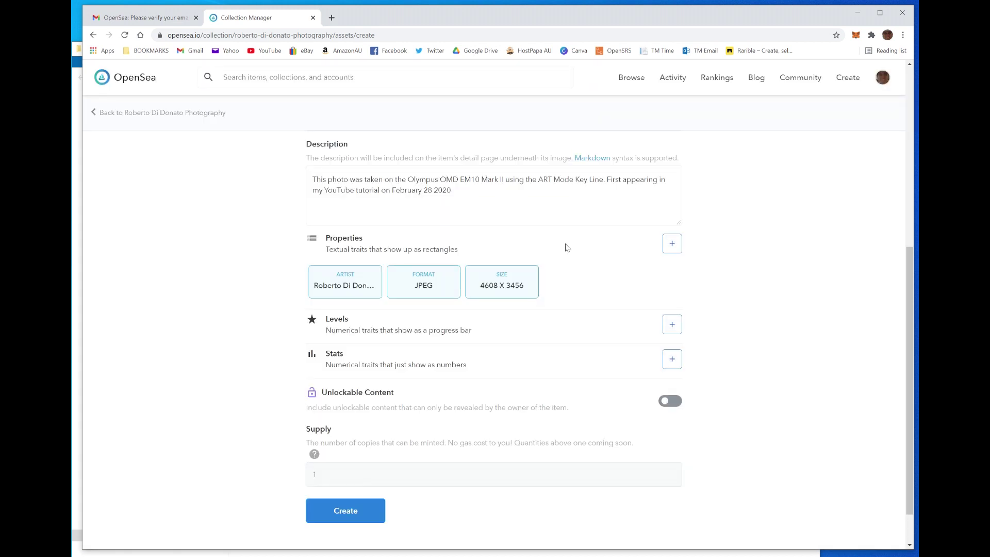
pyautogui.scroll(5, 565, 241)
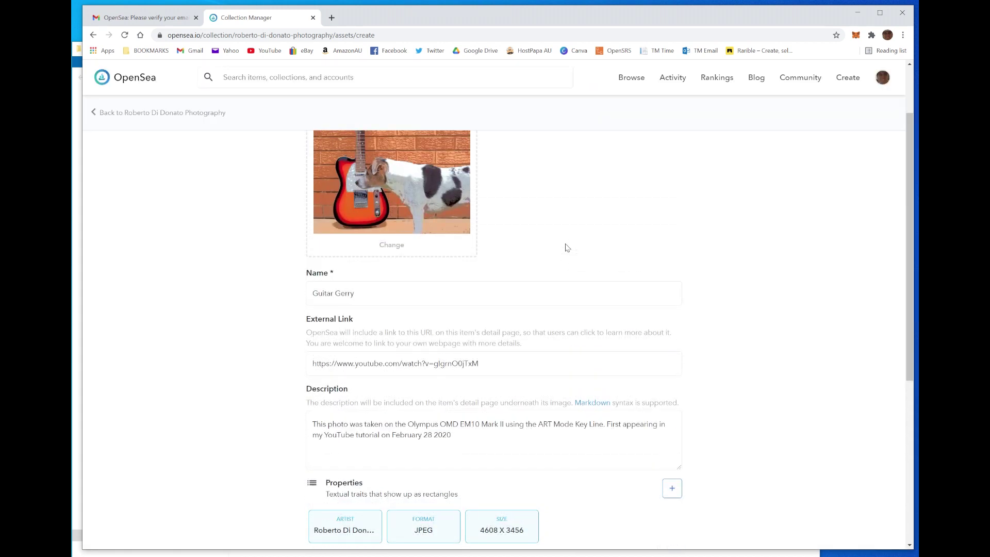
pyautogui.scroll(2, 565, 248)
pyautogui.scroll(-4, 565, 248)
pyautogui.scroll(3, 562, 249)
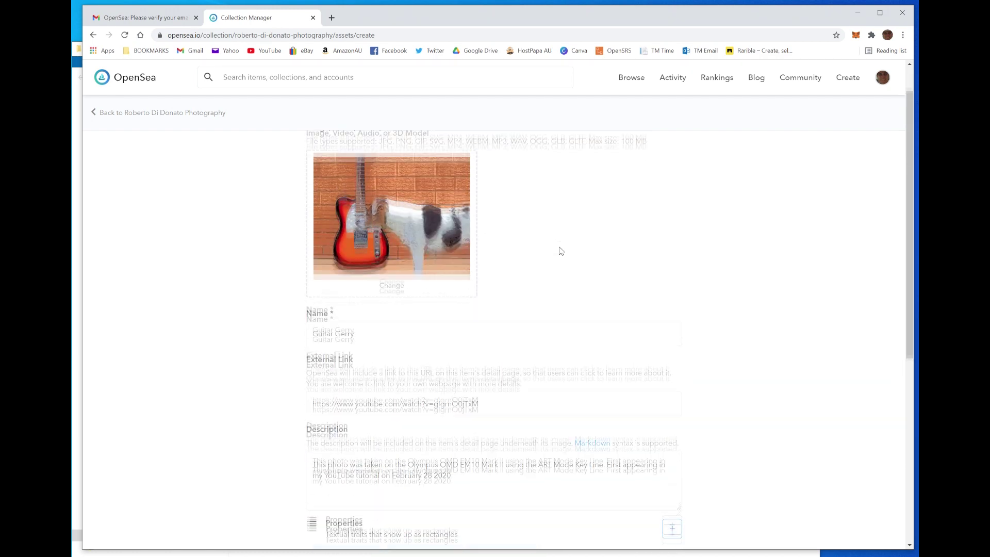
pyautogui.scroll(1, 562, 251)
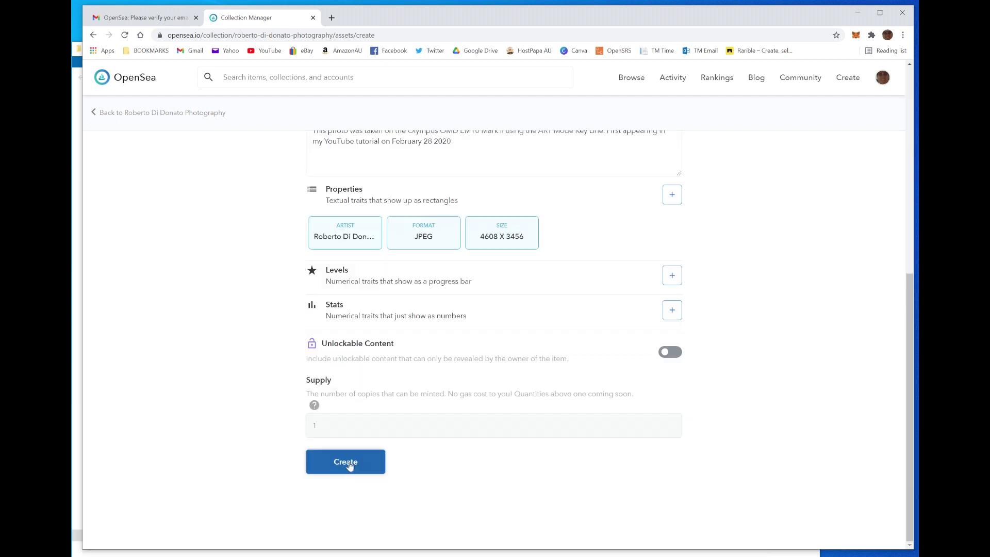
# - Create the Guitar Gerry item, view it in the wallet, and open its sell page
pyautogui.click(346, 464)
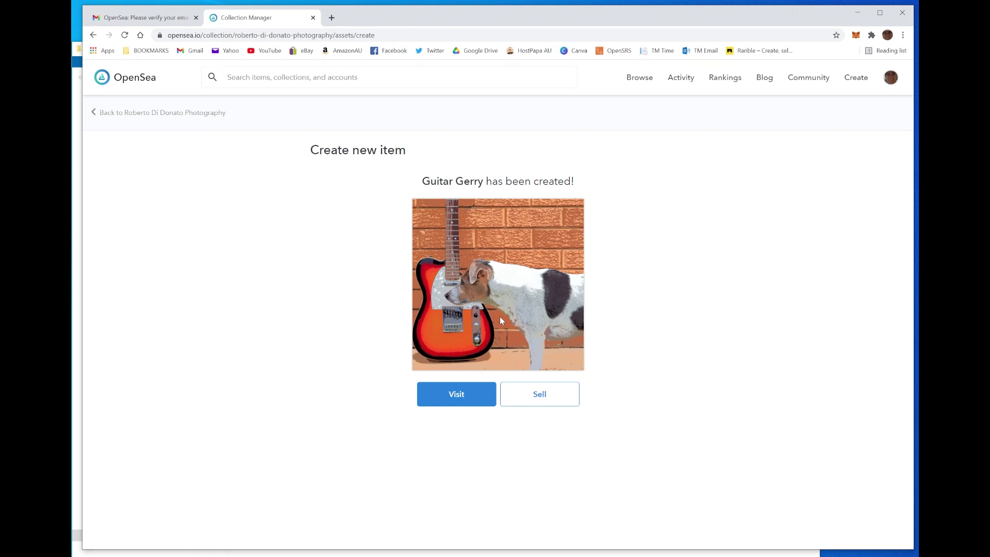
pyautogui.click(500, 318)
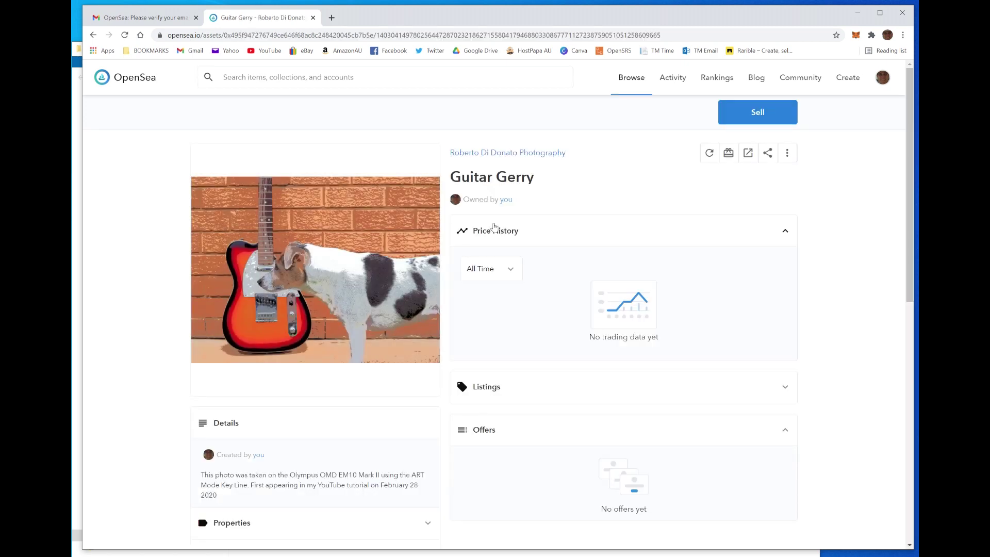
pyautogui.click(506, 199)
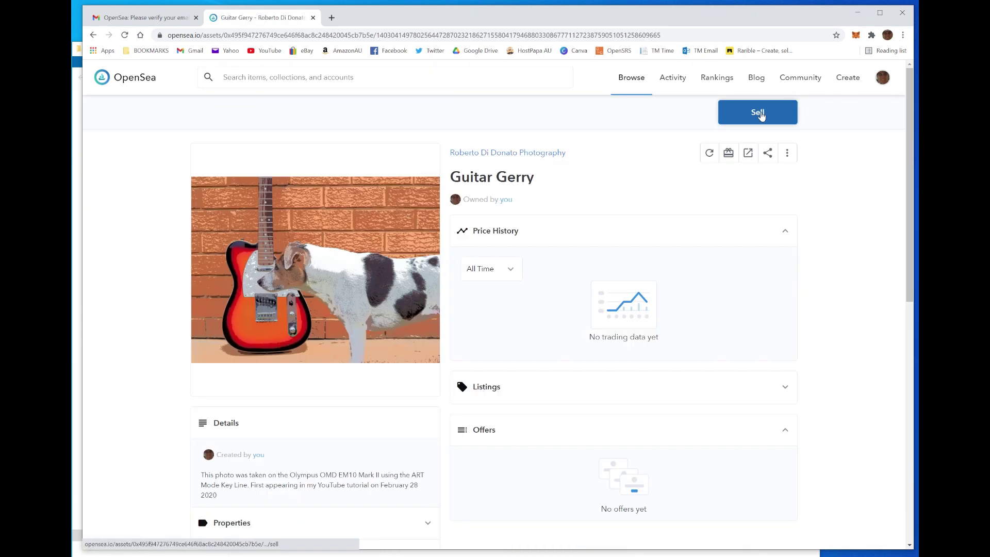
pyautogui.click(758, 113)
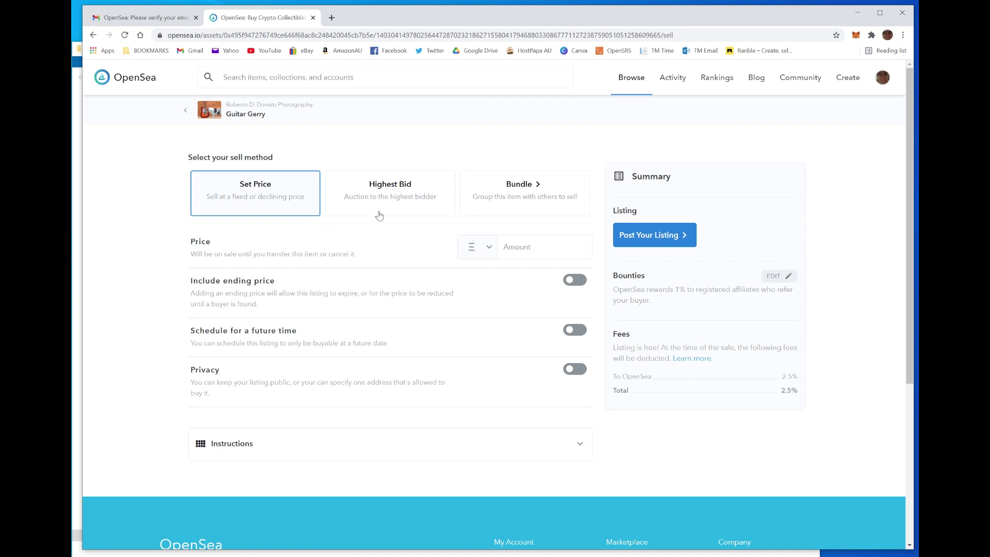
# - Try the highest-bidder auction and bundle sale options
pyautogui.click(400, 195)
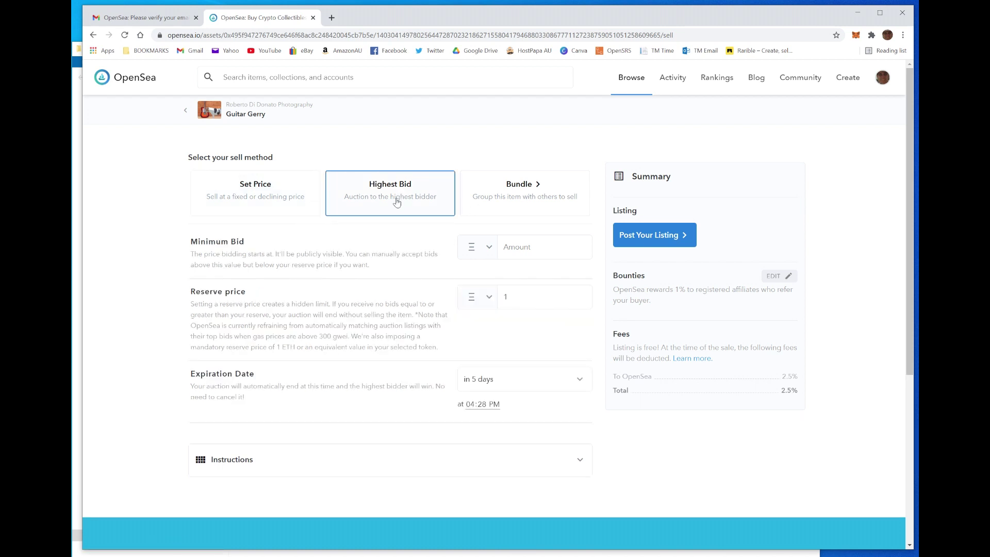
pyautogui.click(521, 196)
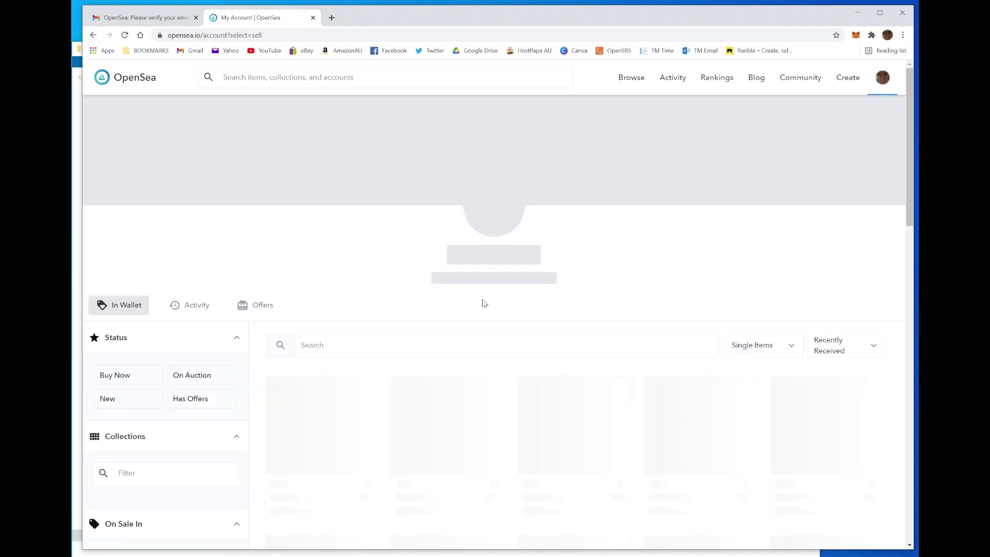
pyautogui.scroll(-3, 485, 303)
# - Select several wallet items for a bundle, then deselect all but Prince MintSlice
pyautogui.click(322, 304)
pyautogui.click(448, 304)
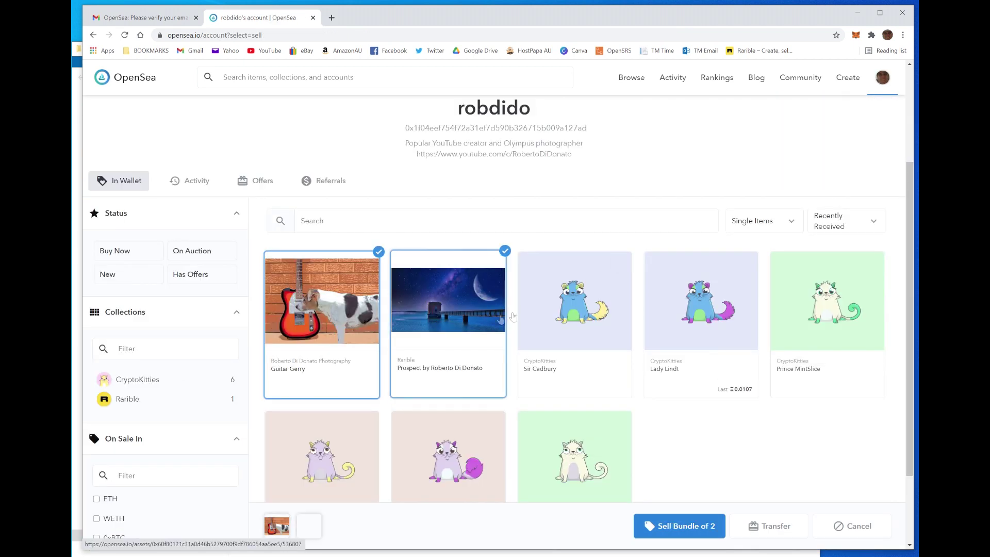
pyautogui.click(575, 310)
pyautogui.click(651, 312)
pyautogui.click(826, 309)
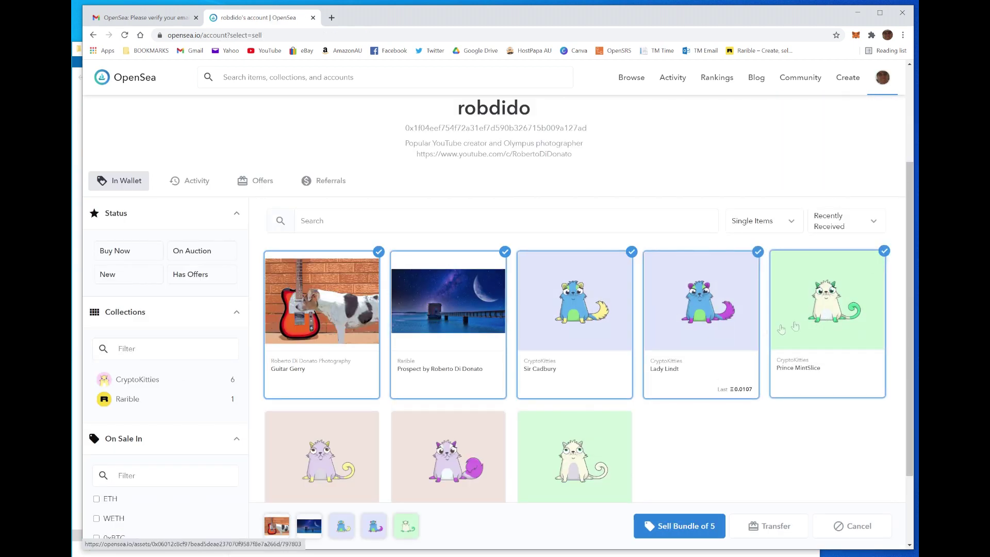
pyautogui.click(322, 309)
pyautogui.click(448, 324)
pyautogui.click(574, 309)
pyautogui.click(700, 310)
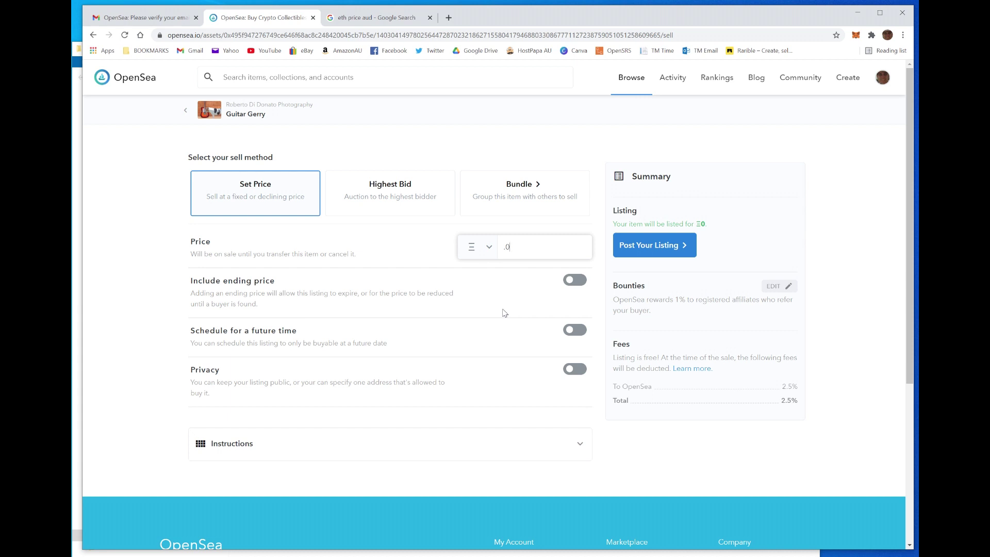
# - Set Guitar Gerry's fixed sale price to 0.05 ETH
pyautogui.write('01')
pyautogui.hotkey('ctrl', 'a')
pyautogui.write('0.05')
pyautogui.click(442, 251)
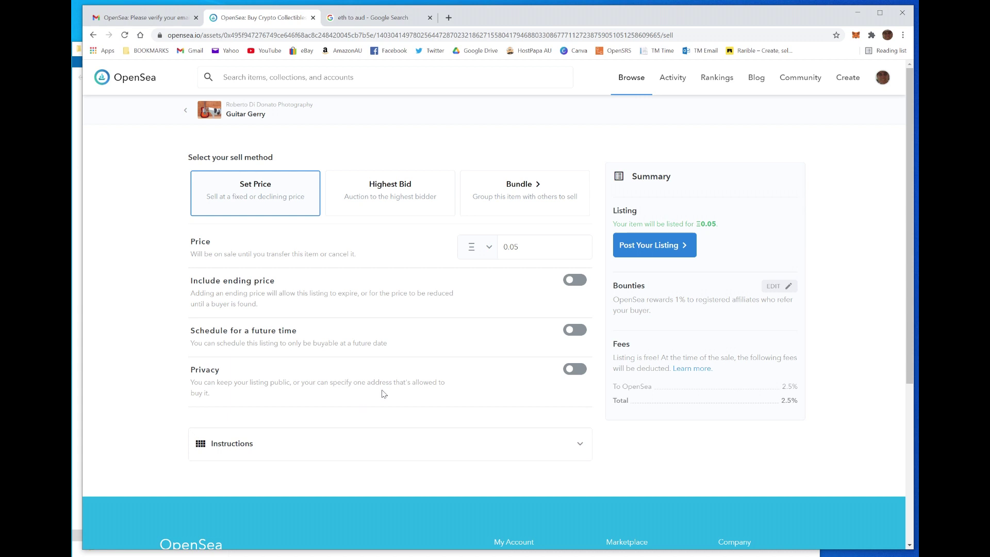
# - Read the first-time selling instructions and post the Guitar Gerry listing
pyautogui.click(387, 443)
pyautogui.scroll(-3, 444, 343)
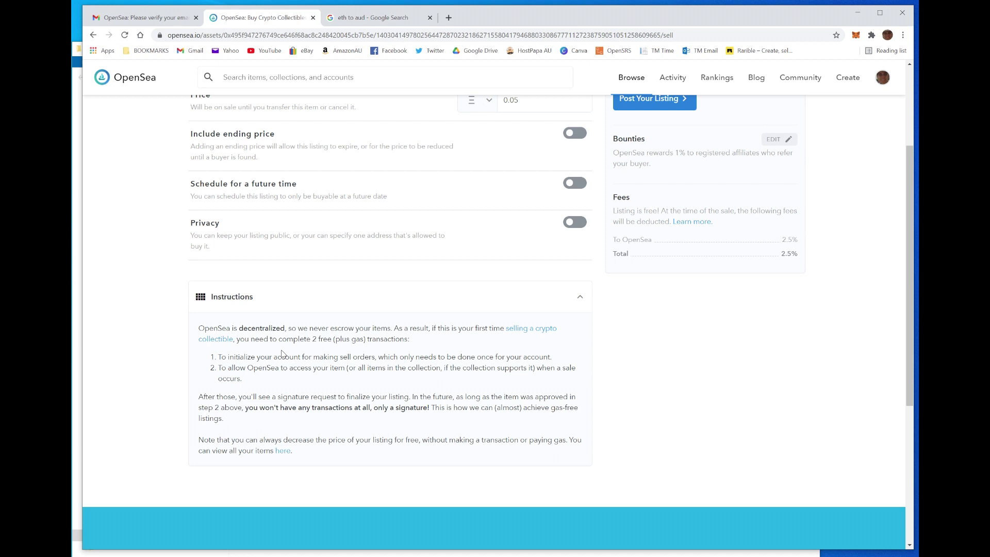
pyautogui.scroll(3, 289, 351)
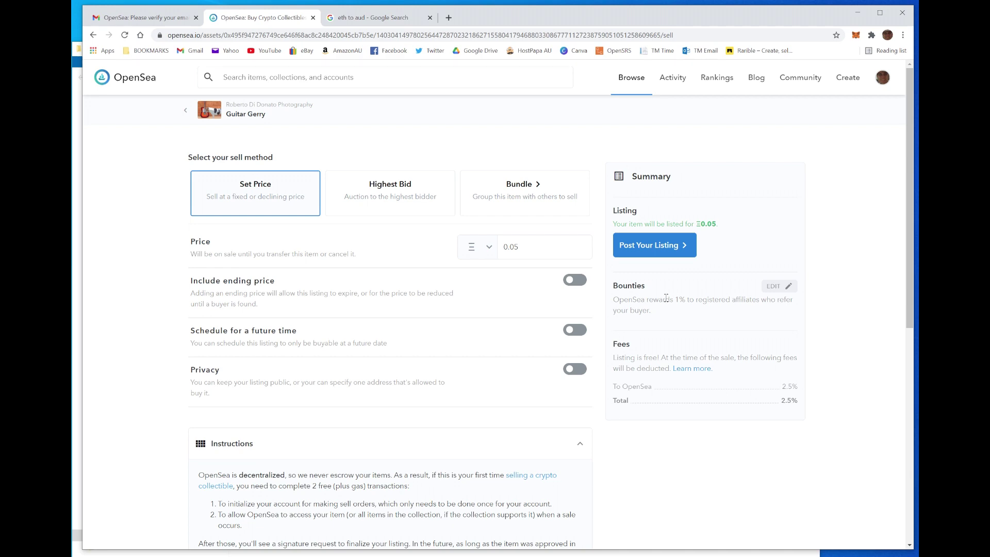
pyautogui.click(654, 245)
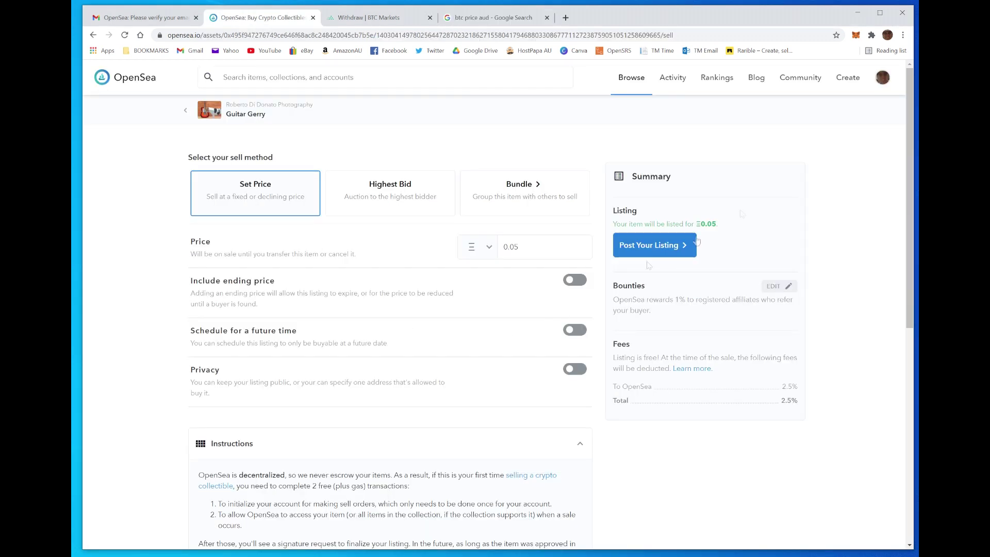
# - Check the MetaMask wallet balance before posting the listing
pyautogui.click(855, 35)
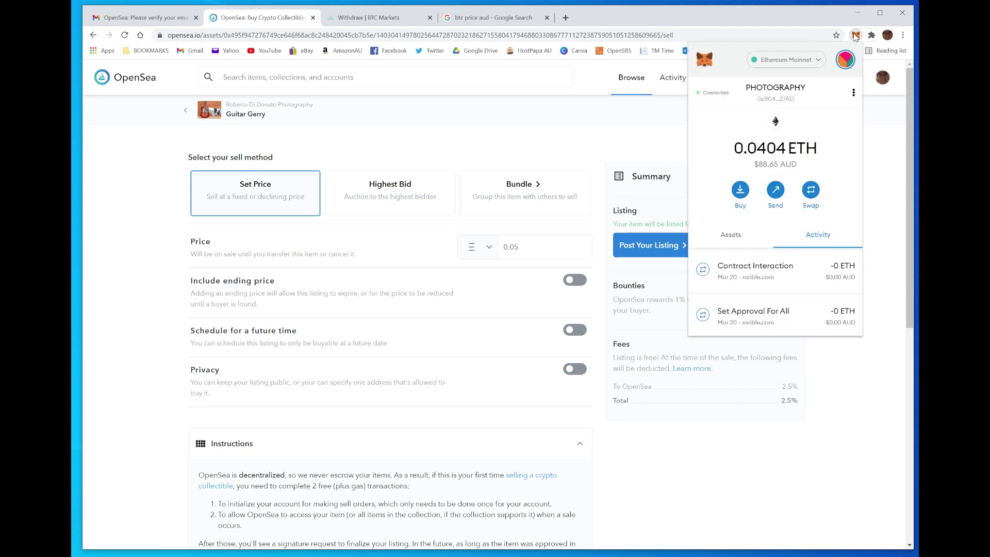
pyautogui.moveTo(738, 148); pyautogui.dragTo(823, 164)
pyautogui.click(841, 158)
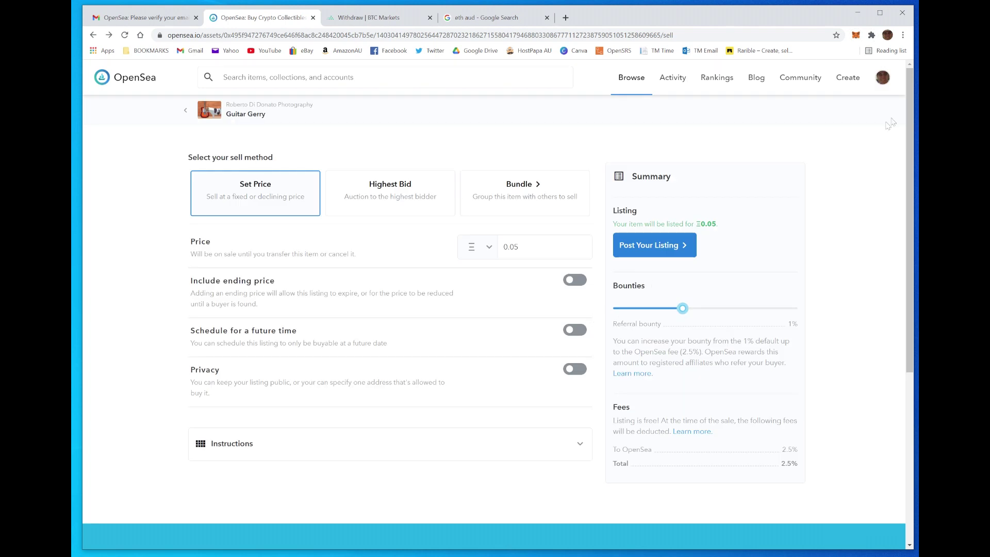
# - Post the Guitar Gerry listing, paying the one-time account setup at Average gas
pyautogui.click(657, 247)
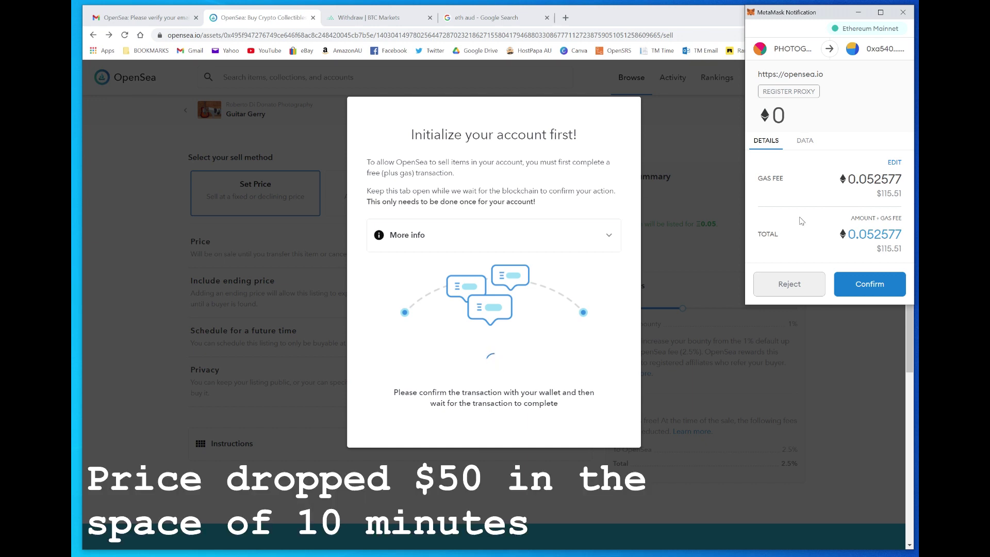
pyautogui.click(892, 163)
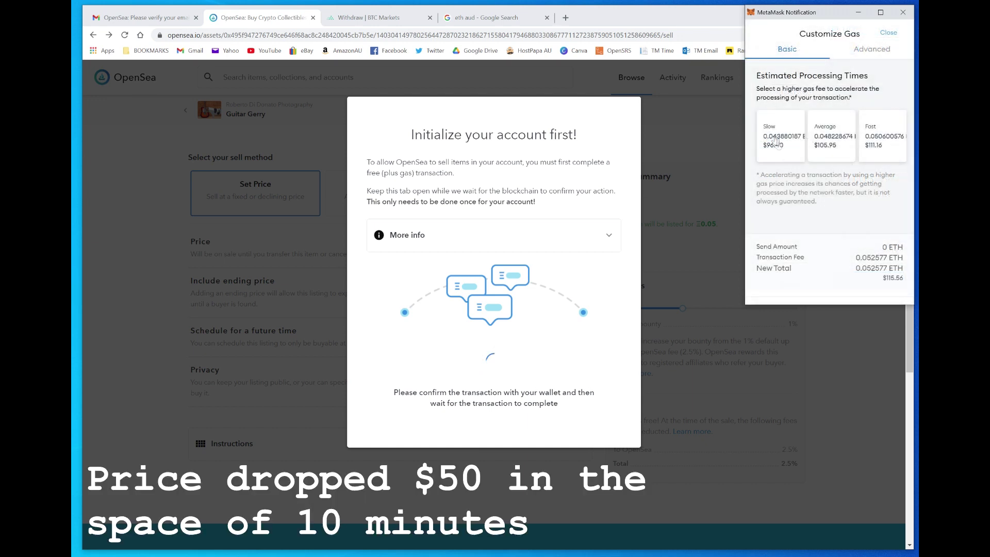
pyautogui.click(775, 139)
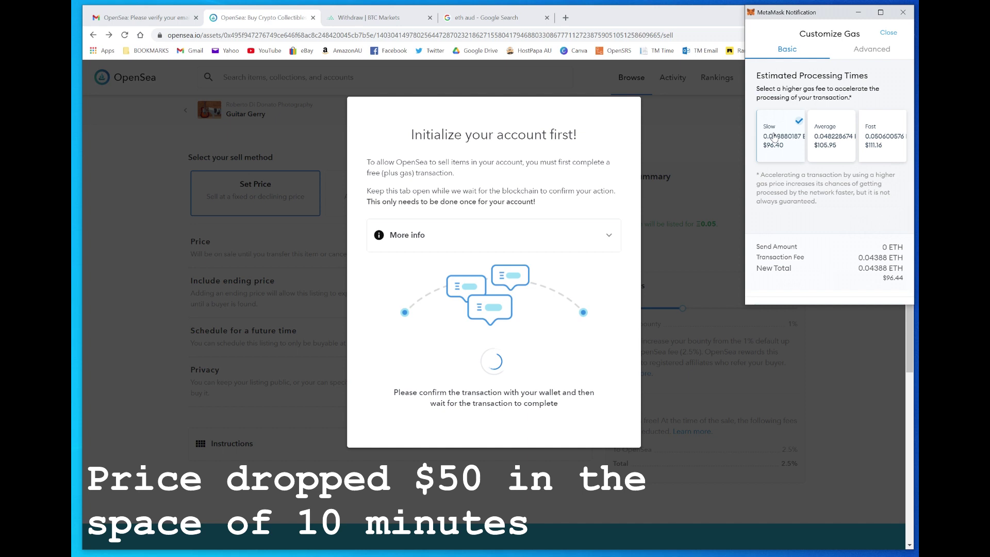
pyautogui.click(831, 152)
pyautogui.click(639, 282)
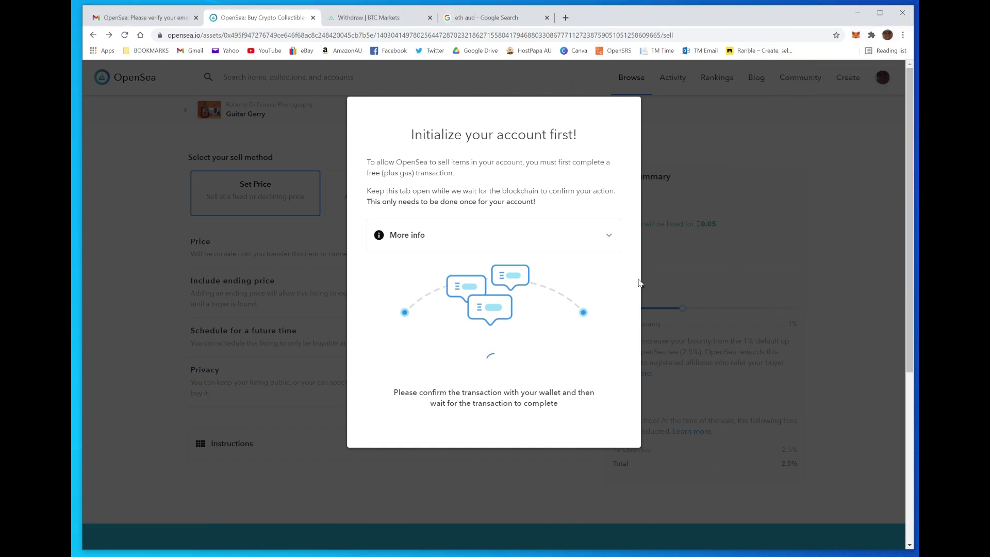
pyautogui.click(856, 35)
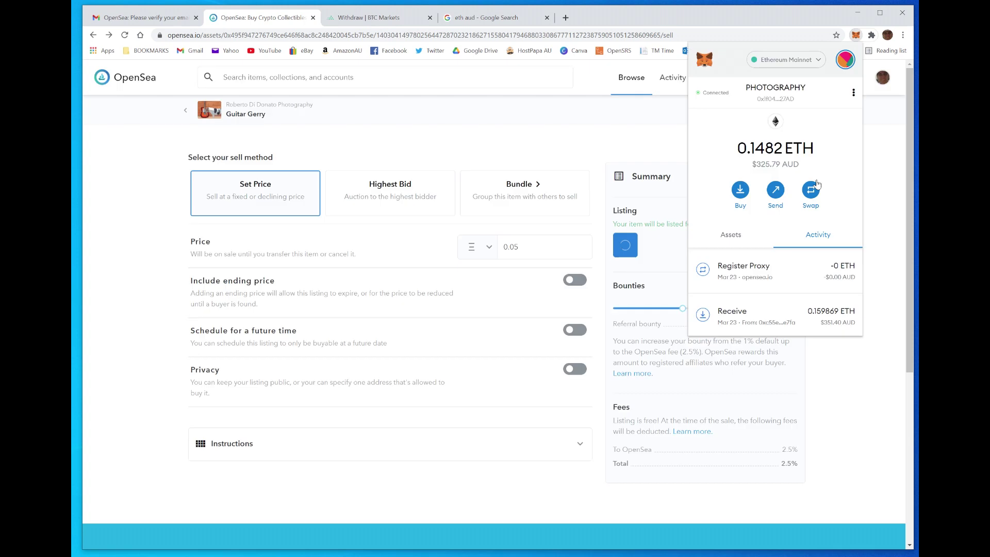
pyautogui.click(458, 139)
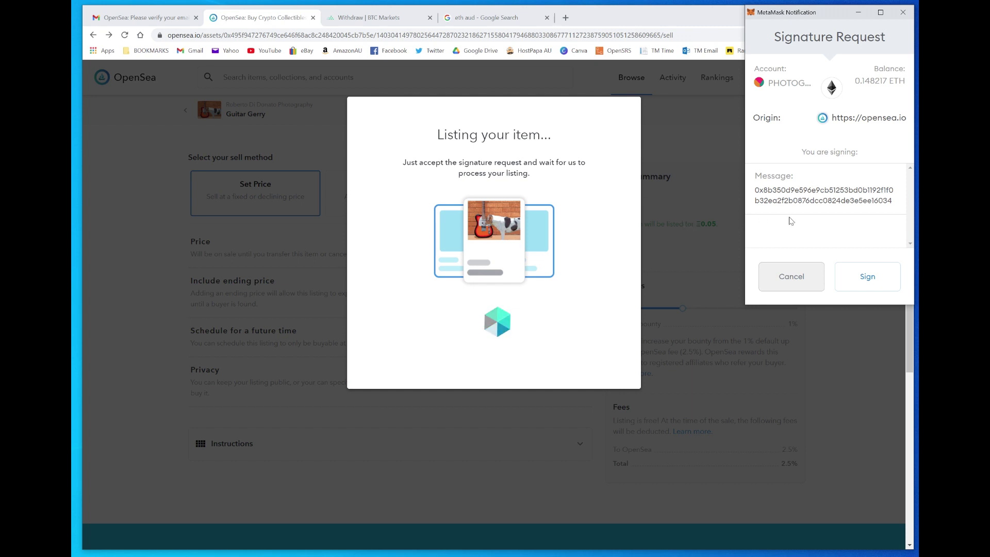
# - Sign the MetaMask request so Guitar Gerry is listed at 0.05 ETH
pyautogui.click(868, 278)
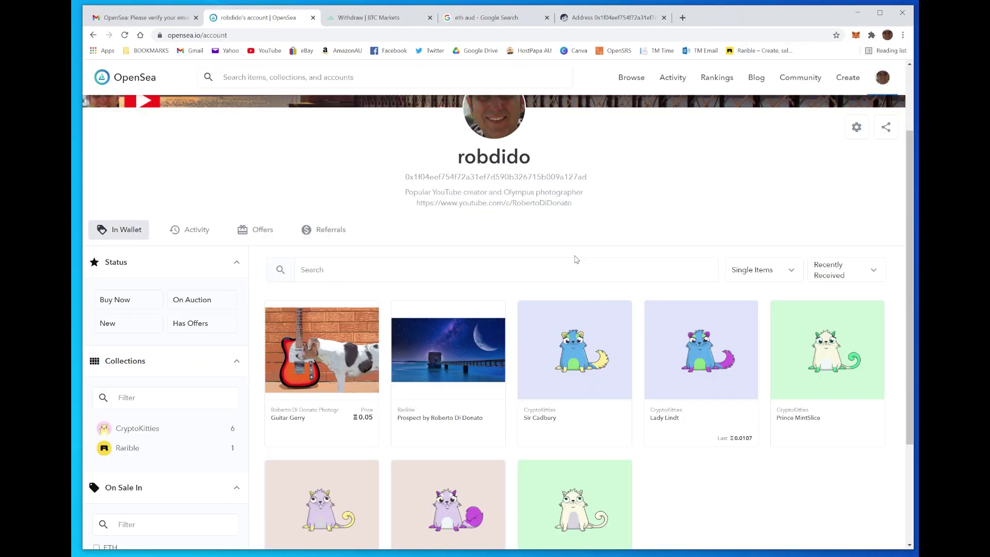
pyautogui.scroll(-1, 576, 259)
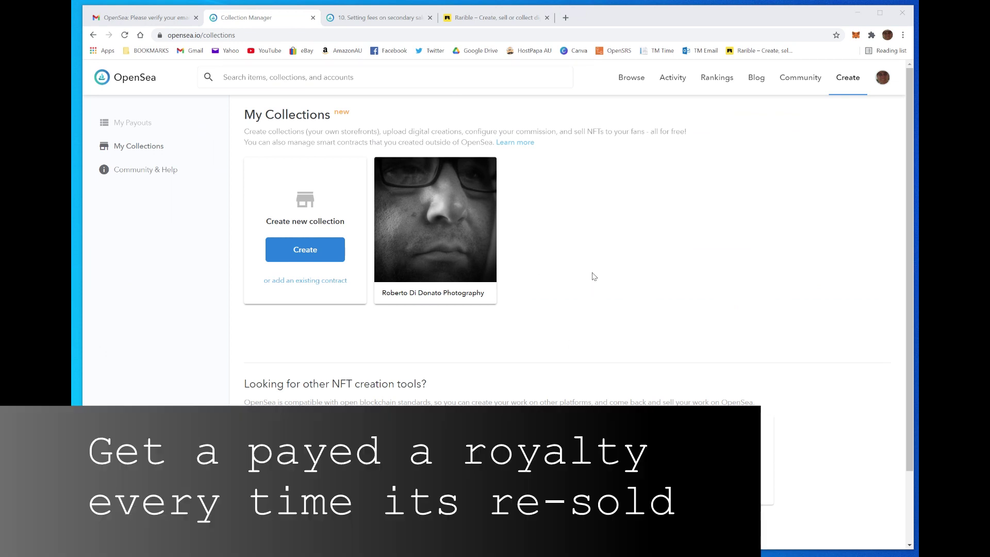
# - Edit the photography collection's settings and set its commission fee to 10%
pyautogui.moveTo(847, 88)
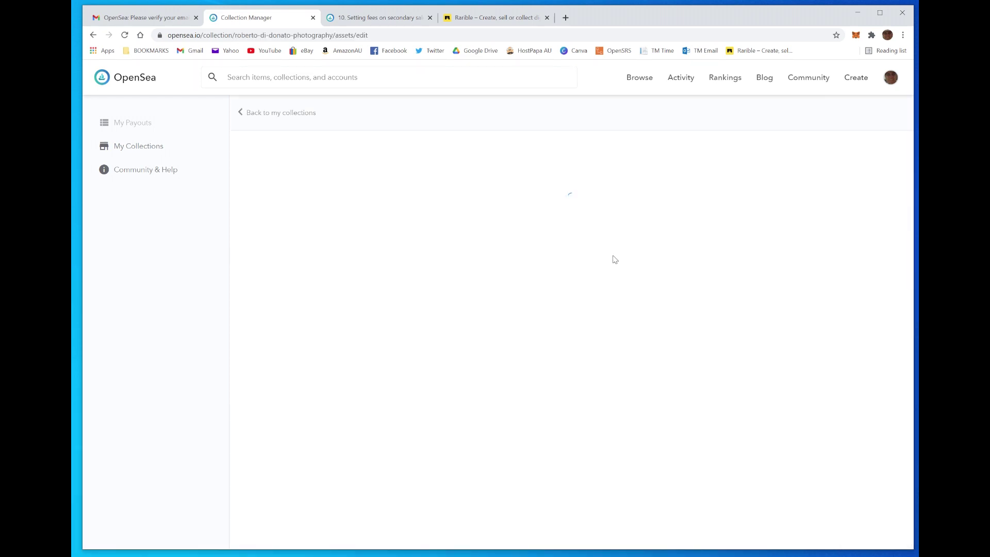
pyautogui.scroll(-3, 561, 330)
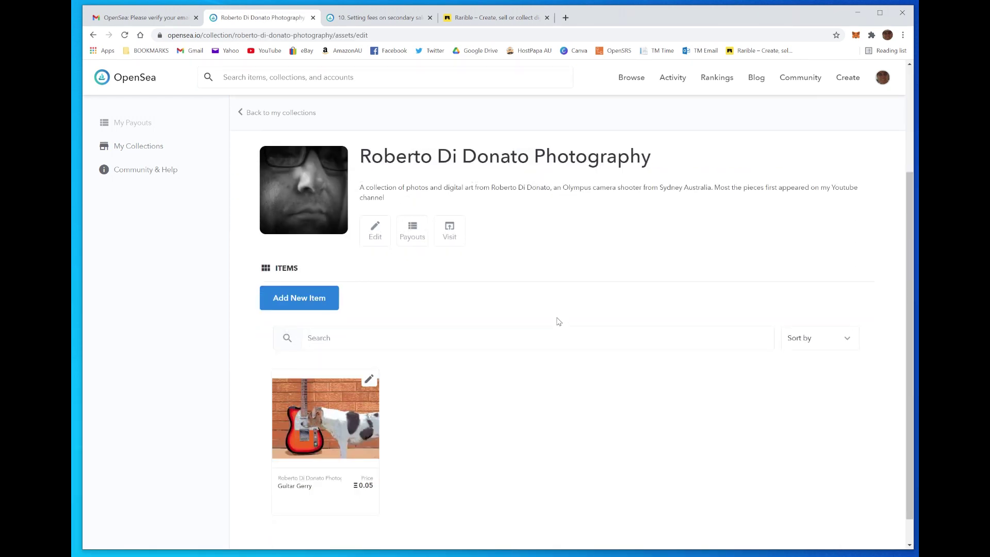
pyautogui.scroll(3, 559, 319)
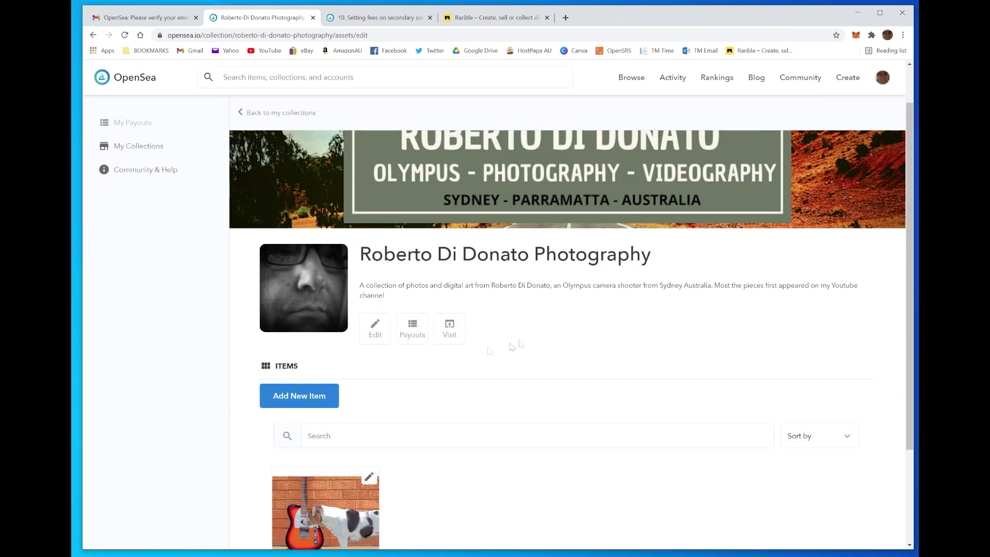
pyautogui.click(375, 332)
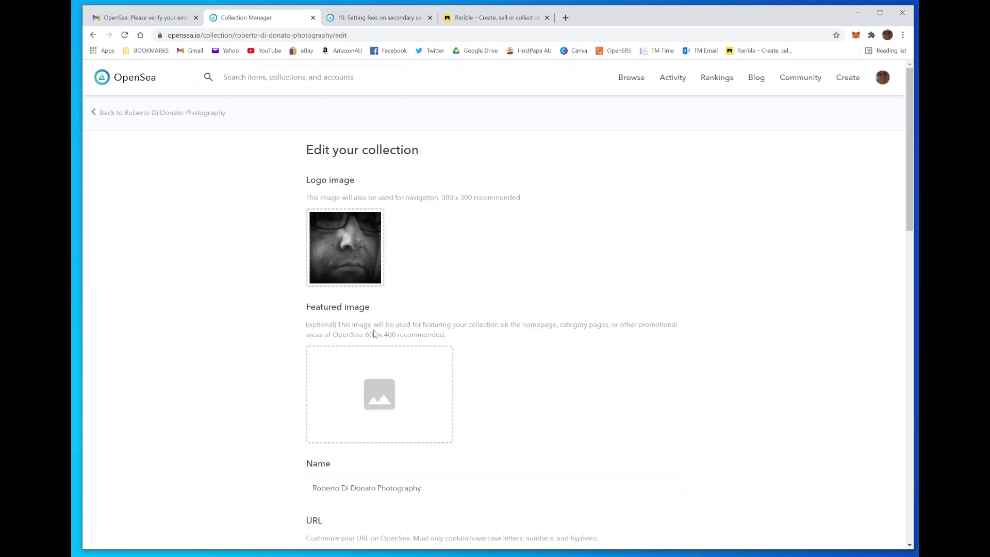
pyautogui.scroll(-5, 534, 336)
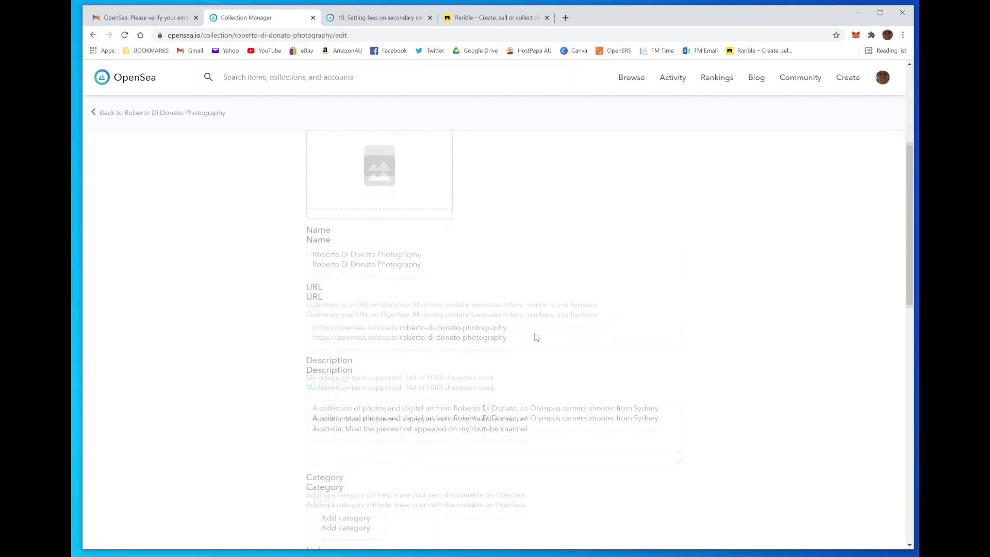
pyautogui.scroll(-6, 533, 336)
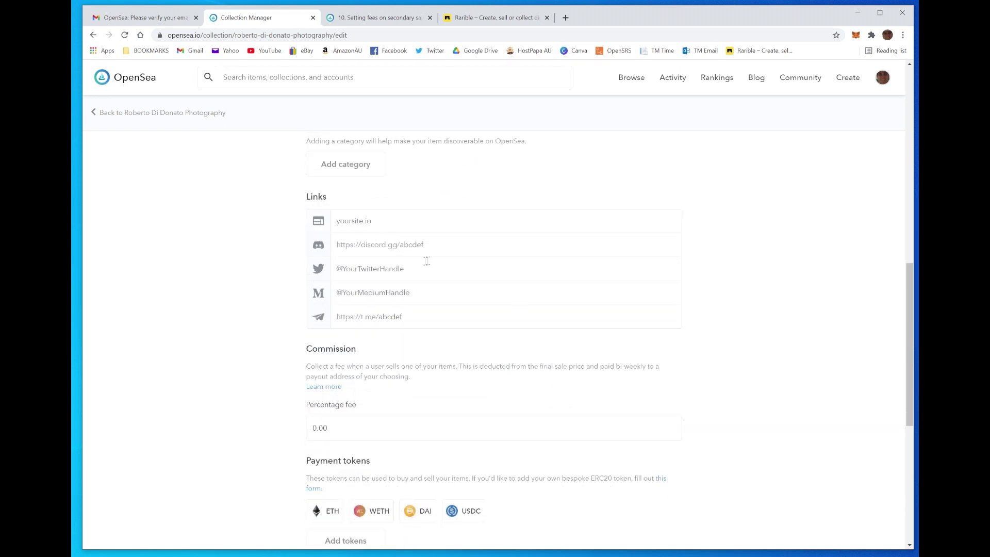
pyautogui.scroll(2, 427, 259)
pyautogui.scroll(-3, 427, 329)
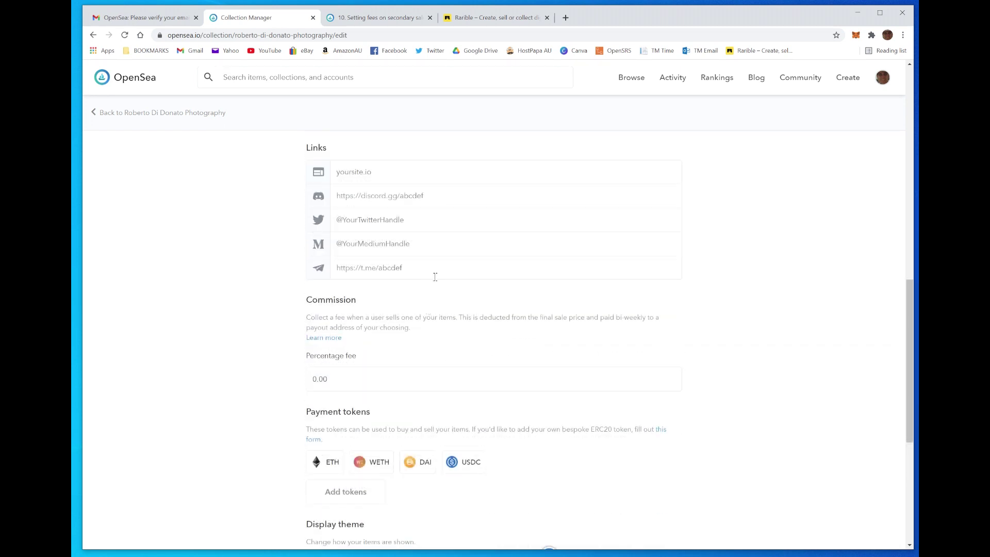
pyautogui.scroll(-1, 434, 277)
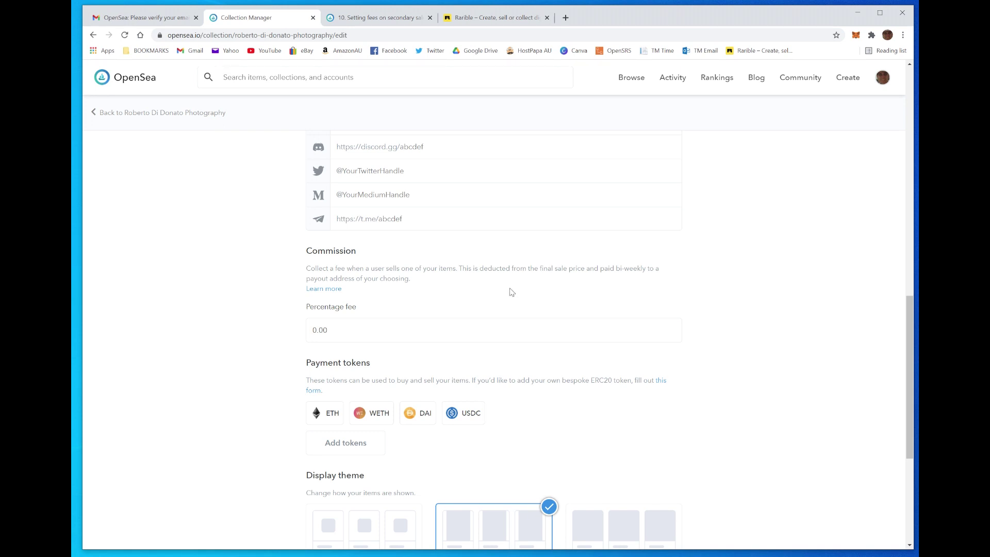
pyautogui.scroll(-1, 282, 279)
pyautogui.press('Tab')
pyautogui.write('10')
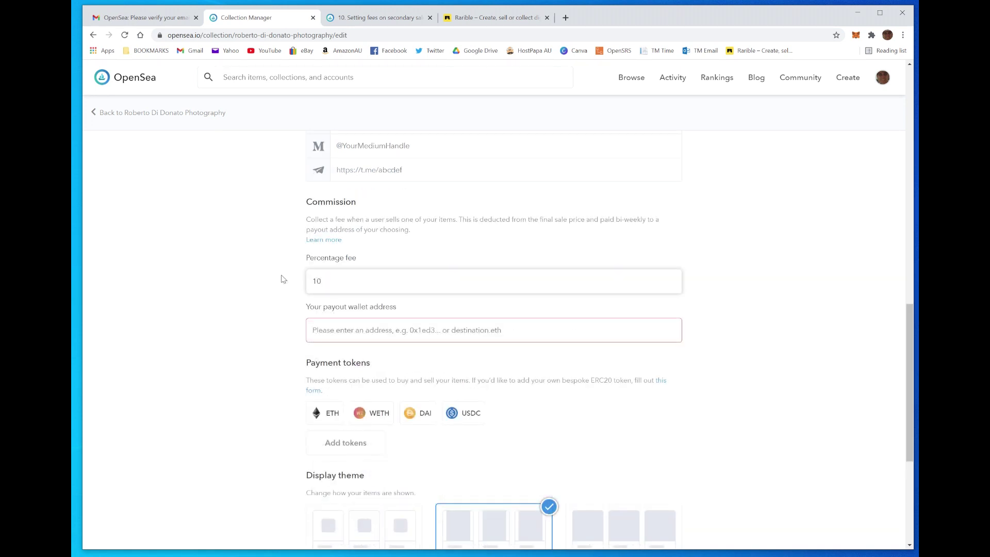
pyautogui.click(274, 305)
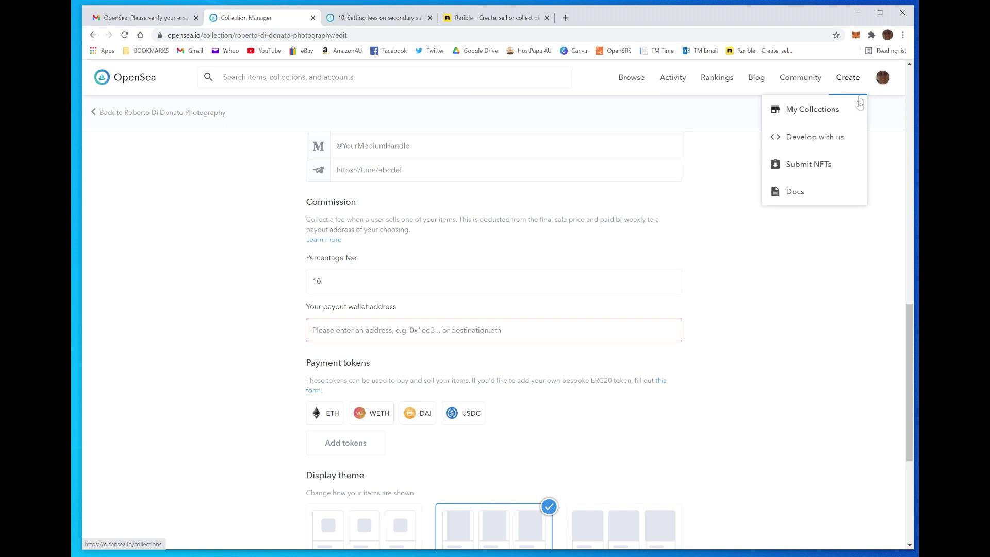
# - Paste the connected MetaMask wallet address as the collection's payout wallet
pyautogui.moveTo(874, 90)
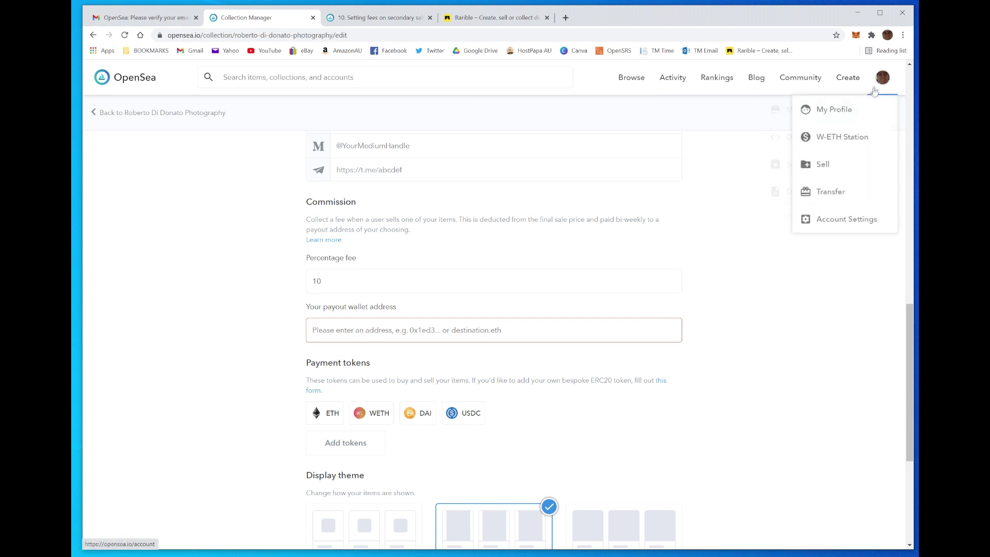
pyautogui.click(855, 35)
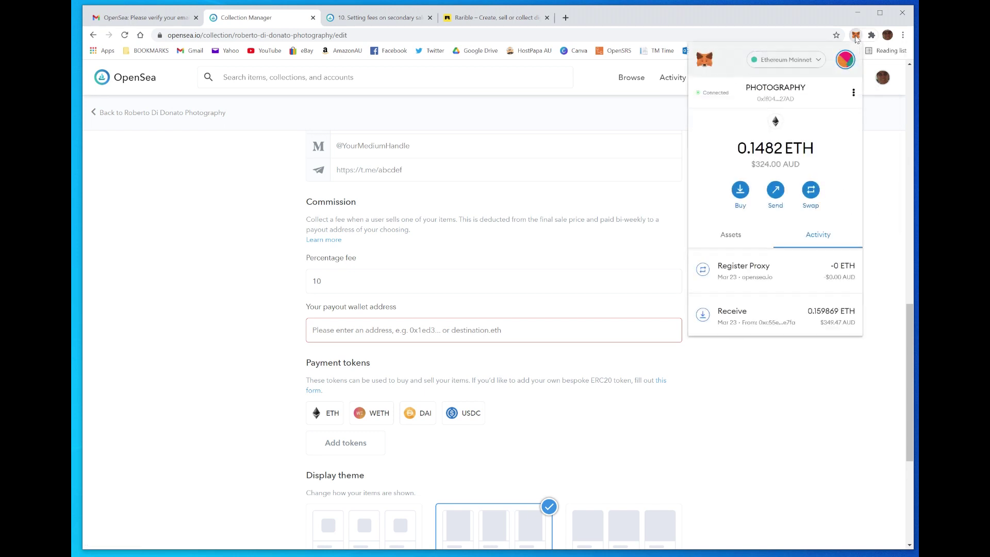
pyautogui.click(768, 90)
pyautogui.click(339, 329)
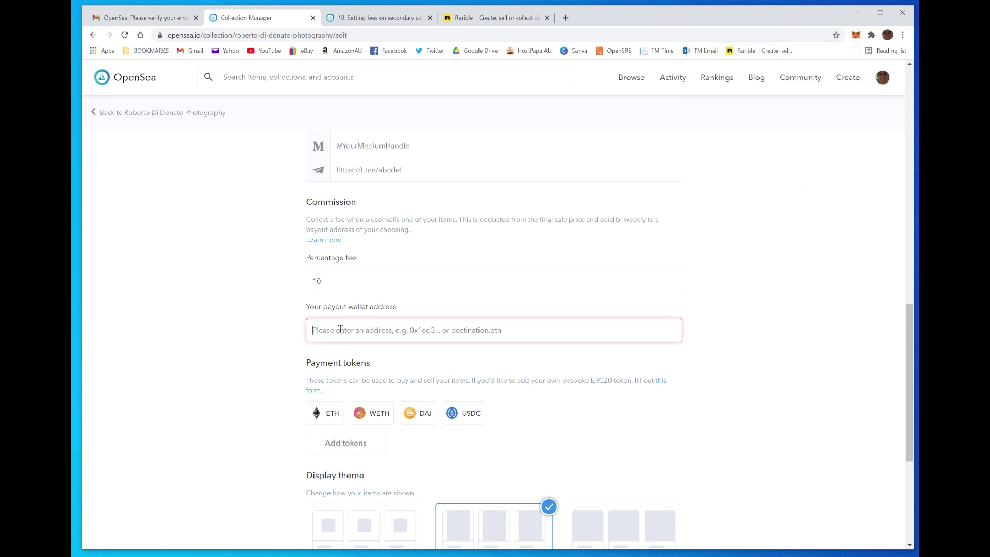
pyautogui.hotkey('ctrl', 'v')
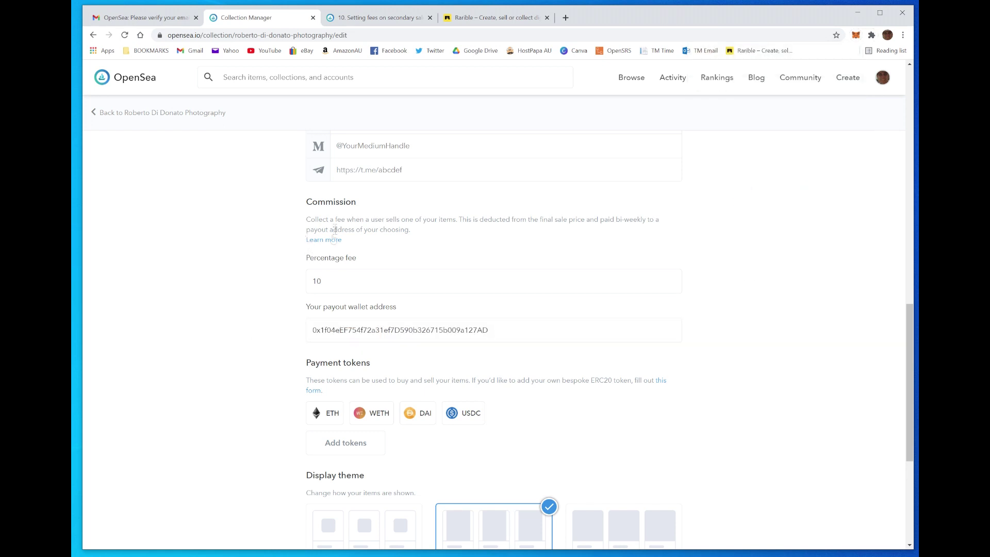
pyautogui.scroll(-2, 270, 273)
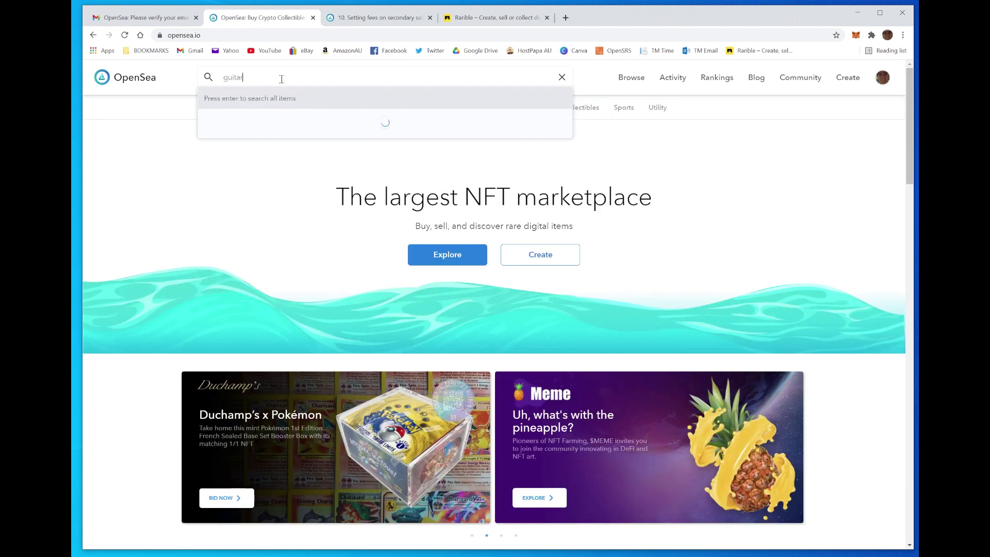
# - Search for 'gerry' and open the Guitar Gerry item page
pyautogui.write('gerry')
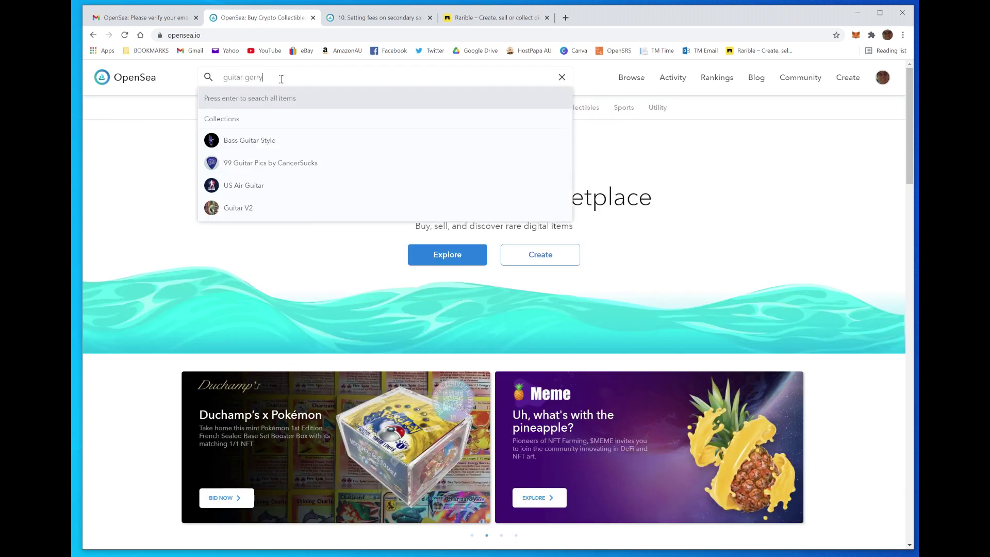
pyautogui.press('Return')
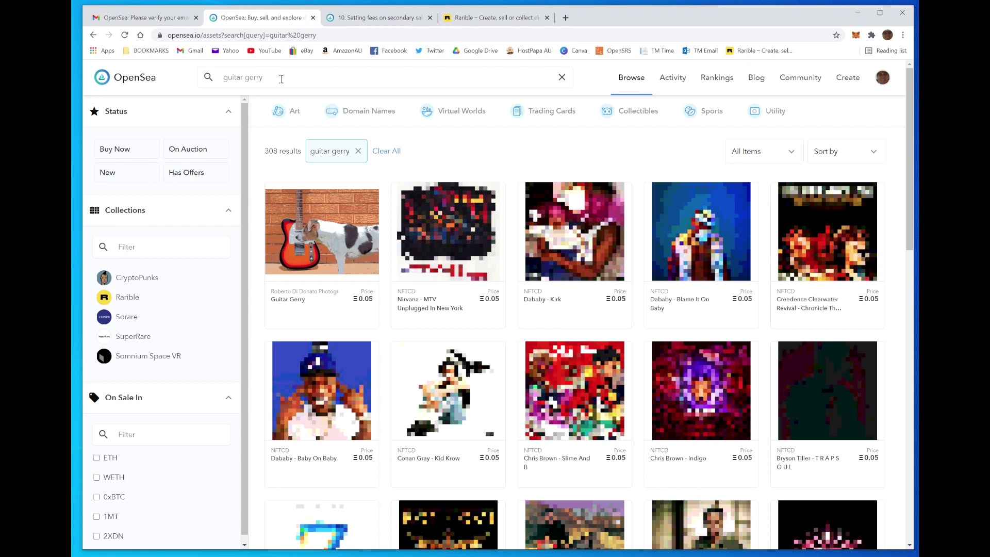
pyautogui.click(319, 246)
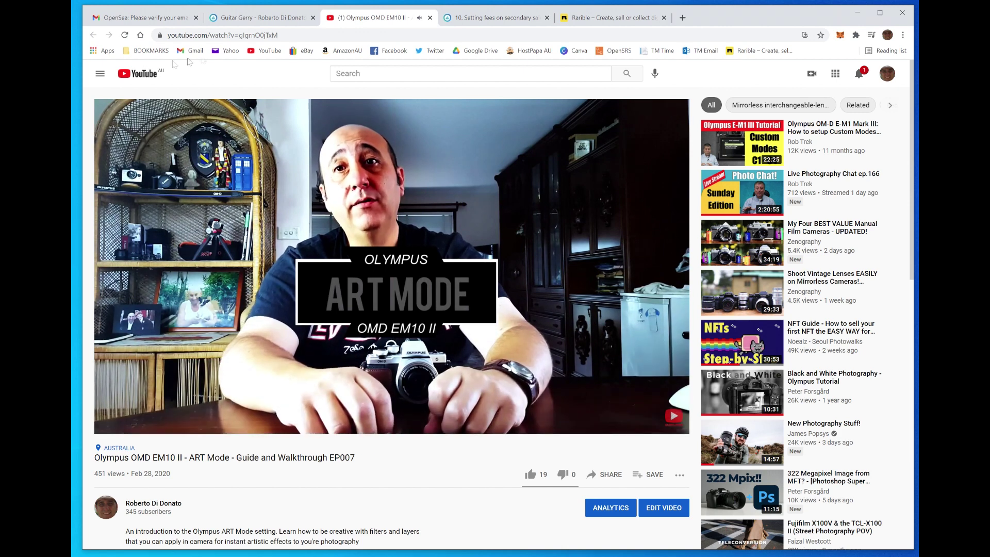
# - Close the YouTube tab and review Guitar Gerry's Share and more-options menus
pyautogui.hotkey('ctrl', 'w')
pyautogui.click(768, 153)
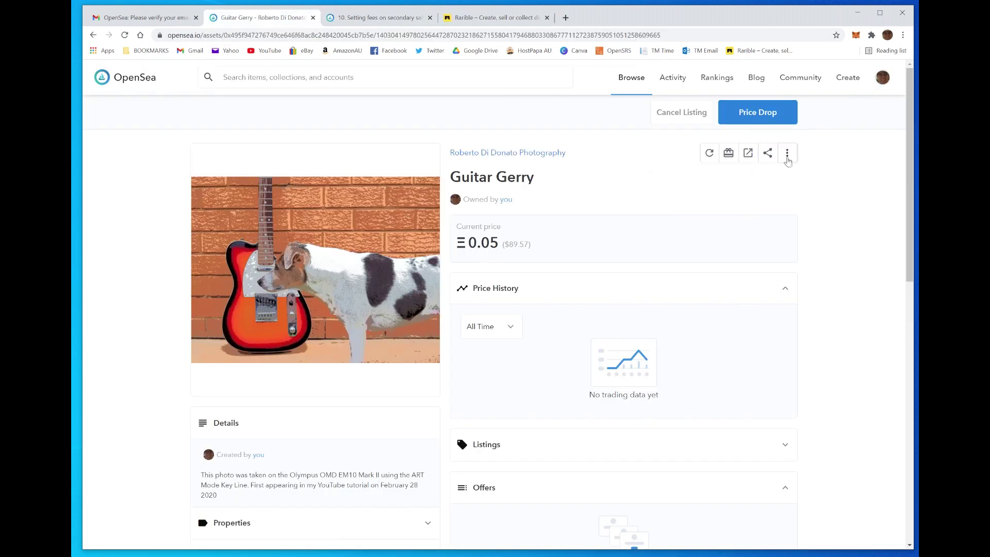
pyautogui.click(786, 157)
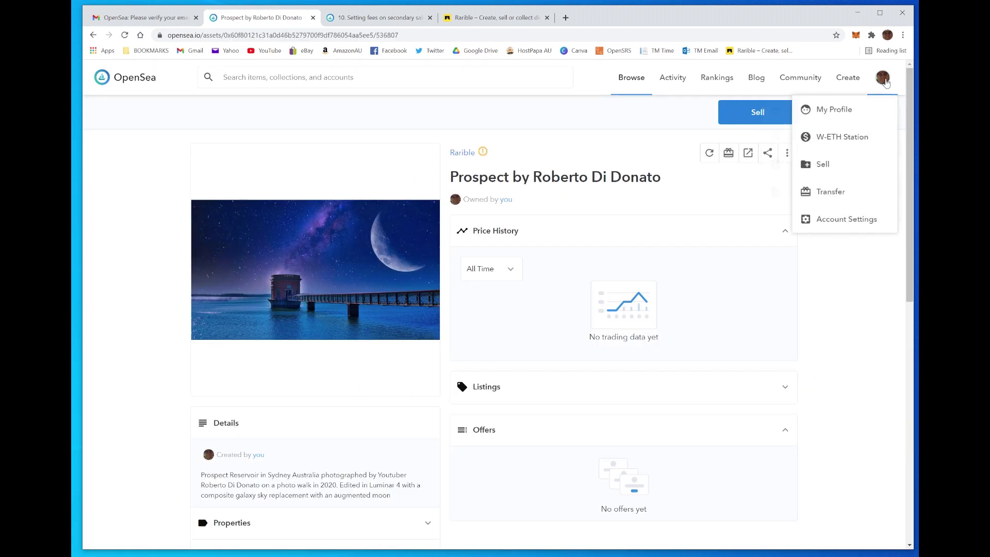
# - Open the Princess PollyWaffle CryptoKitty from your profile
pyautogui.click(840, 110)
pyautogui.scroll(-5, 709, 382)
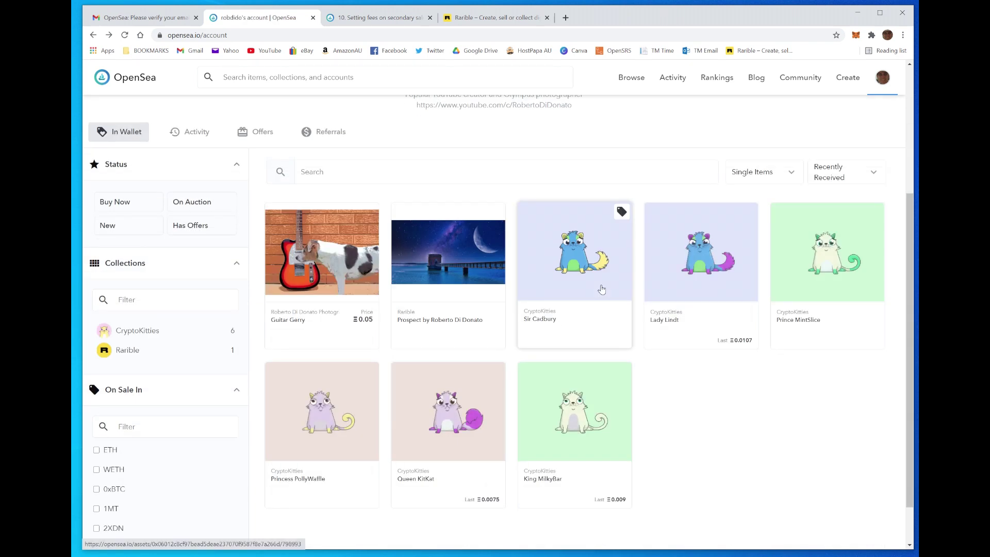
pyautogui.click(301, 424)
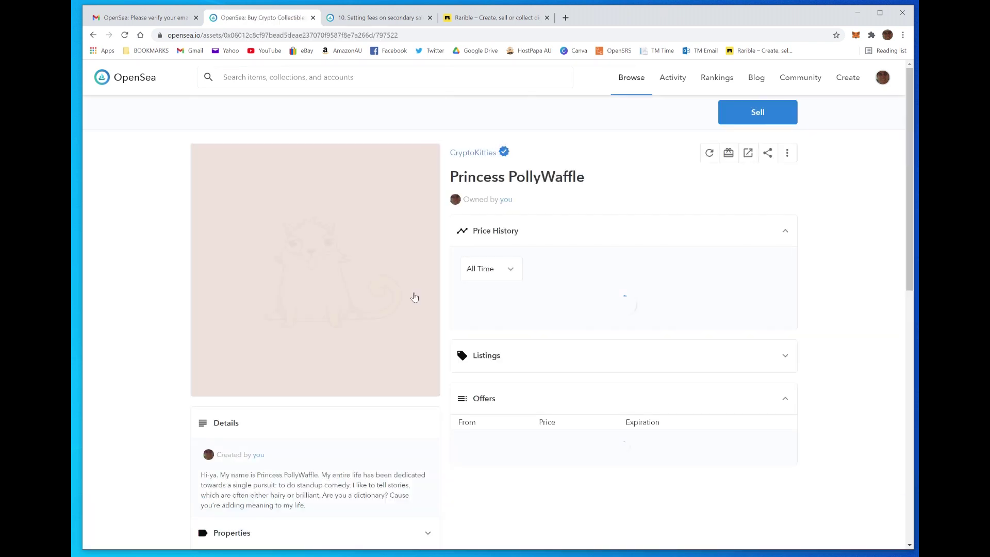
# - Configure a highest-bid auction: 0.09 ETH minimum, 1 ETH reserve, ending in a month
pyautogui.click(754, 115)
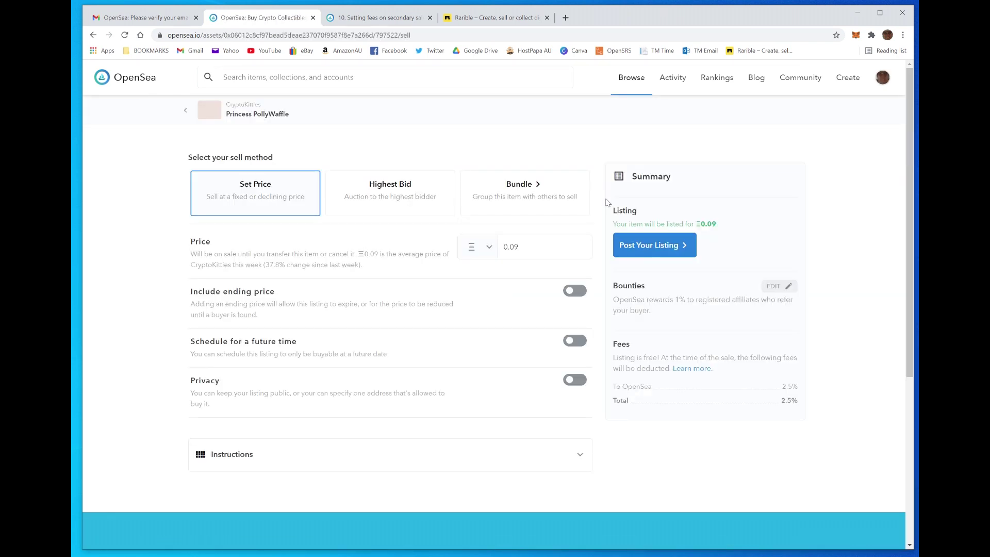
pyautogui.click(379, 193)
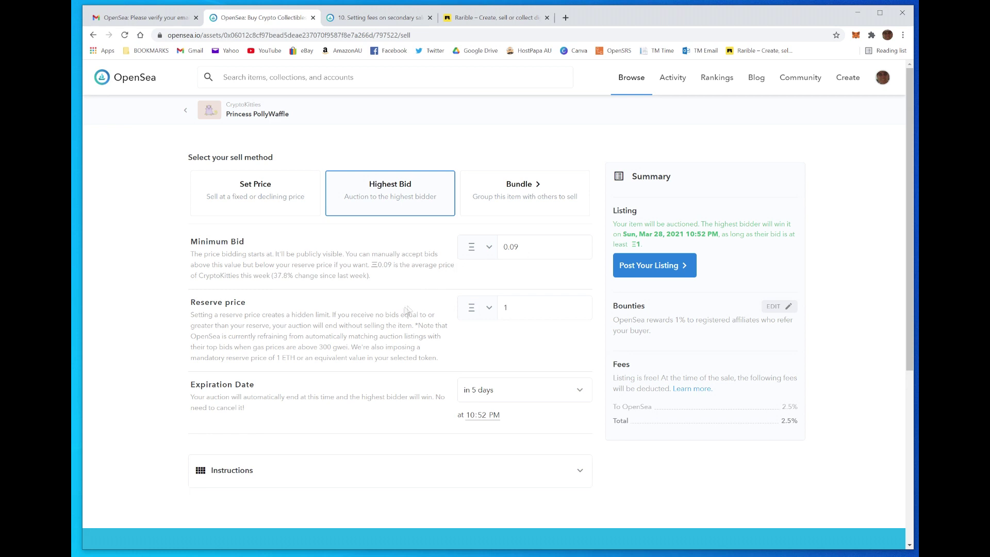
pyautogui.click(508, 310)
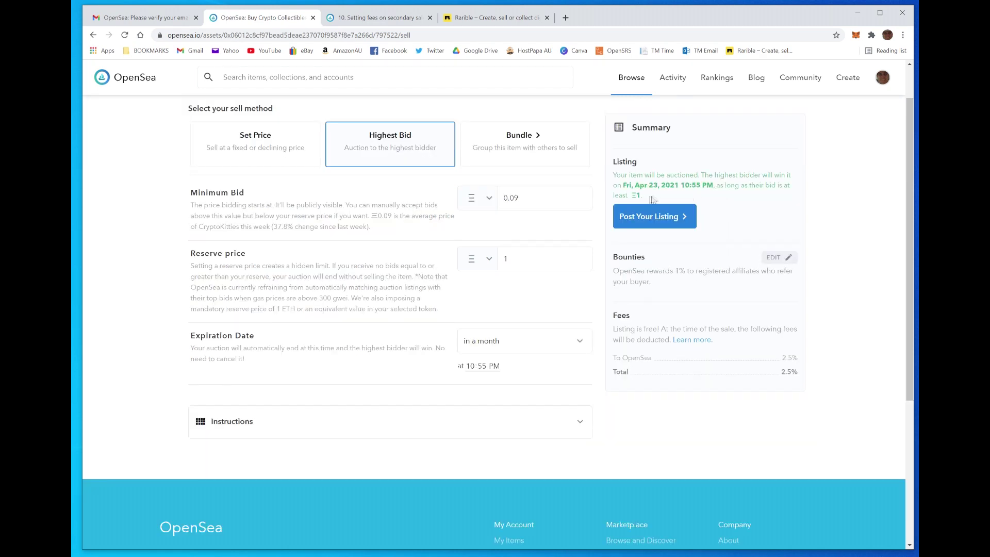
pyautogui.scroll(1, 690, 200)
# - Post the Princess PollyWaffle auction, approving CK and WETH, then sign the listing
pyautogui.click(661, 265)
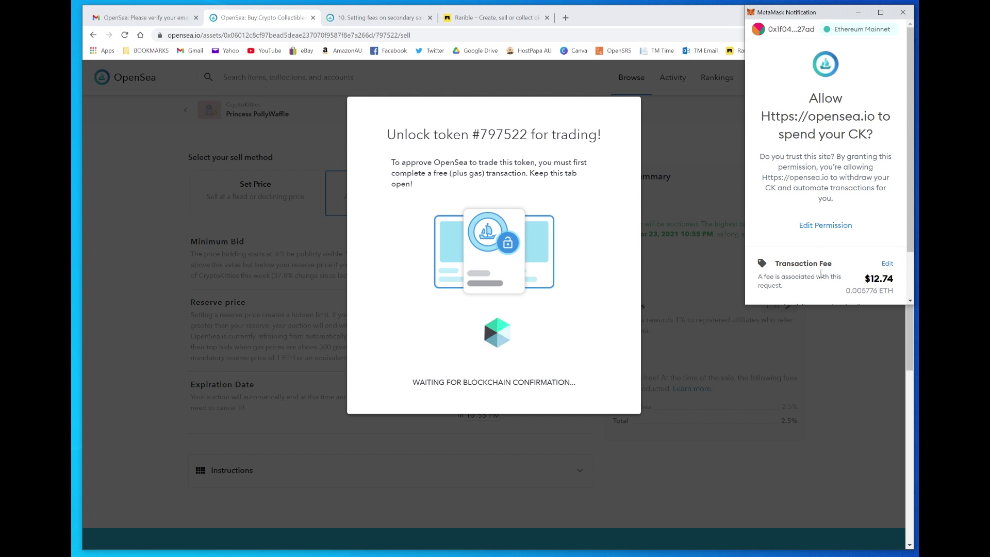
pyautogui.click(887, 263)
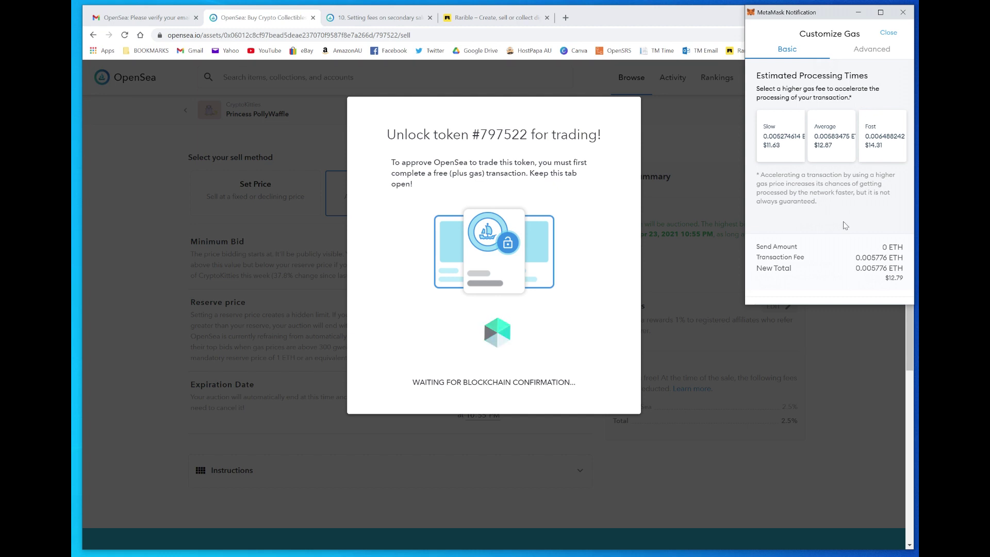
pyautogui.click(887, 34)
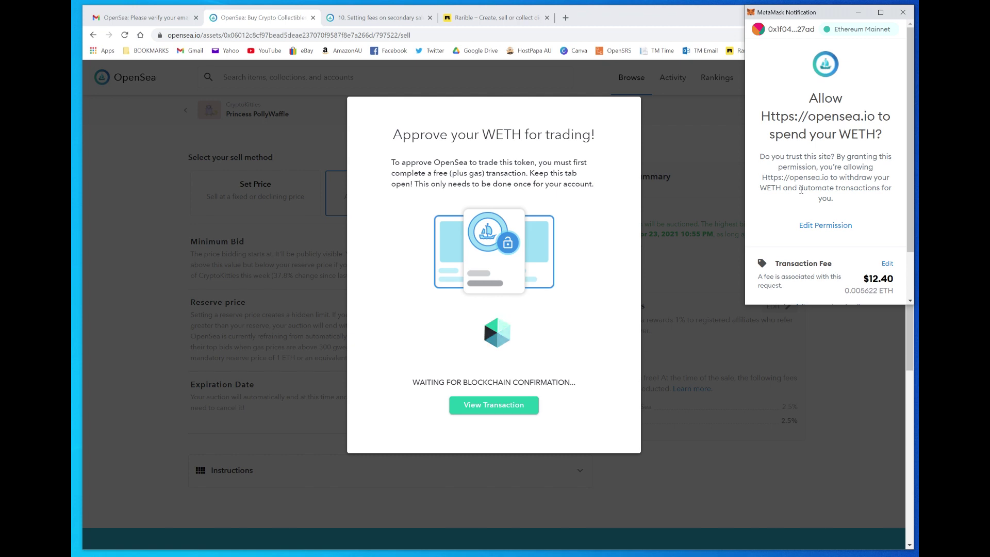
pyautogui.scroll(-2, 794, 189)
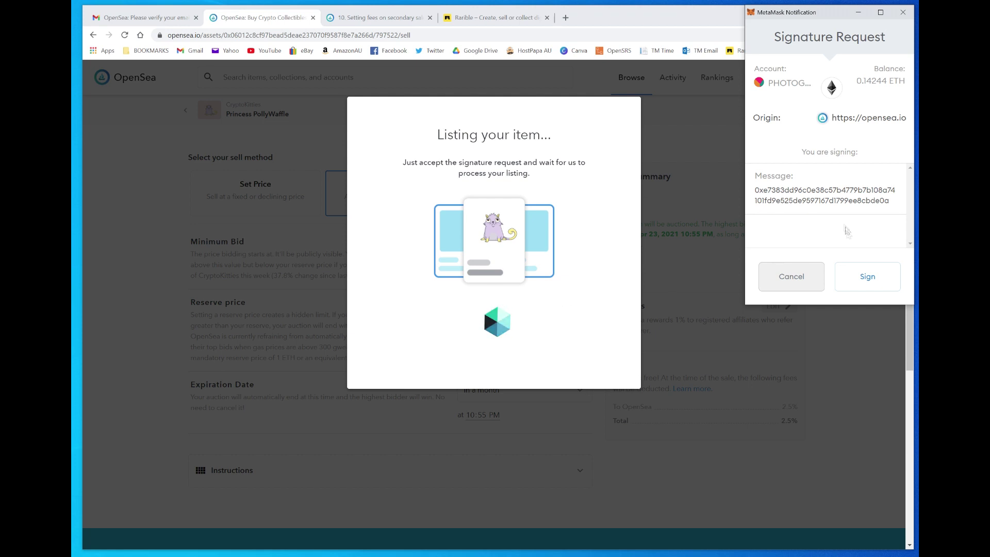
pyautogui.click(867, 276)
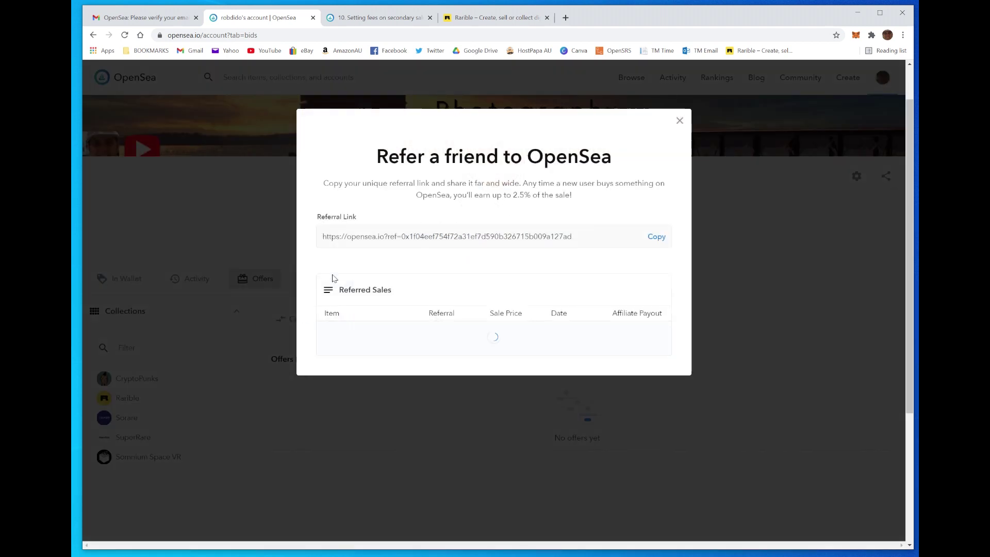
# - Copy the referral link and load it in the secondary sales fees docs tab
pyautogui.click(332, 278)
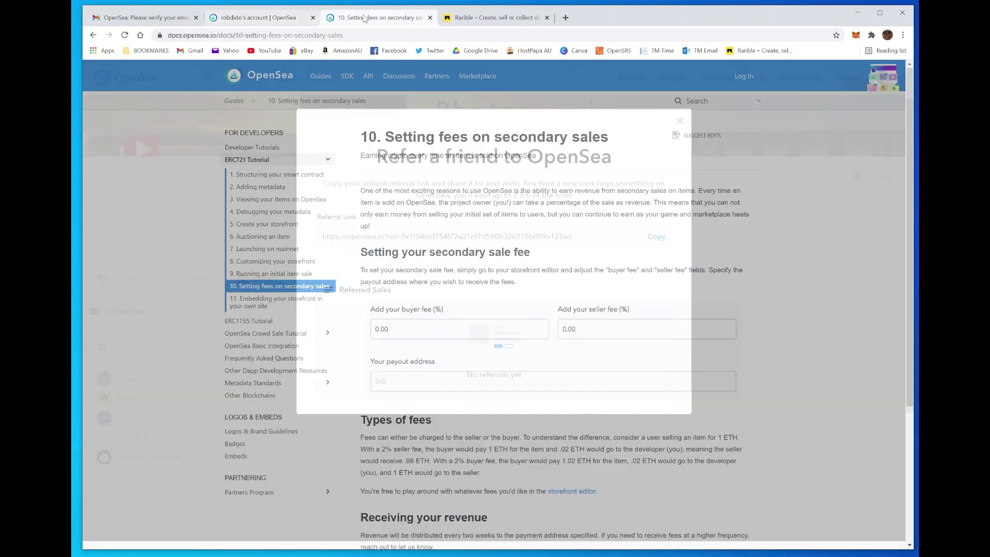
pyautogui.click(380, 20)
pyautogui.click(298, 36)
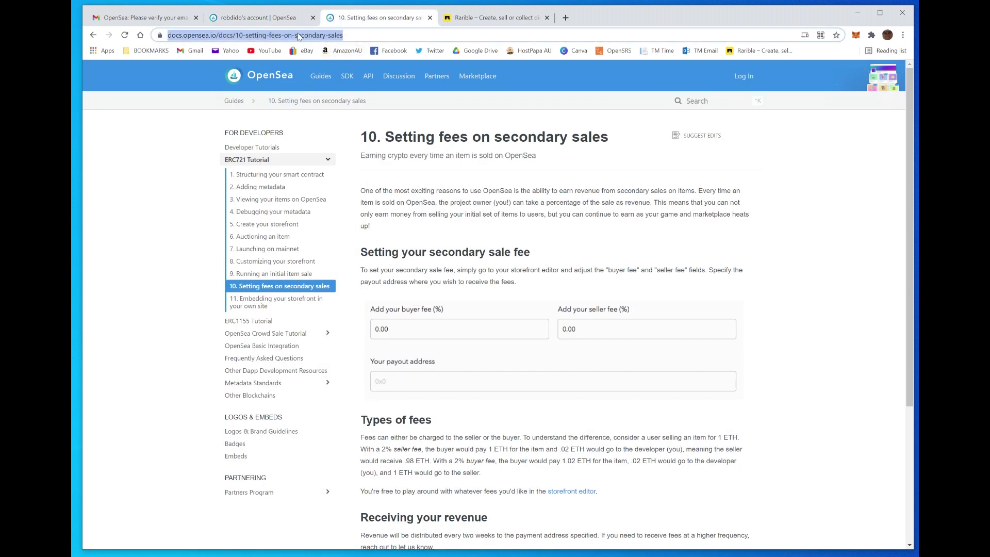
pyautogui.hotkey('ctrl', 'v')
pyautogui.press('Return')
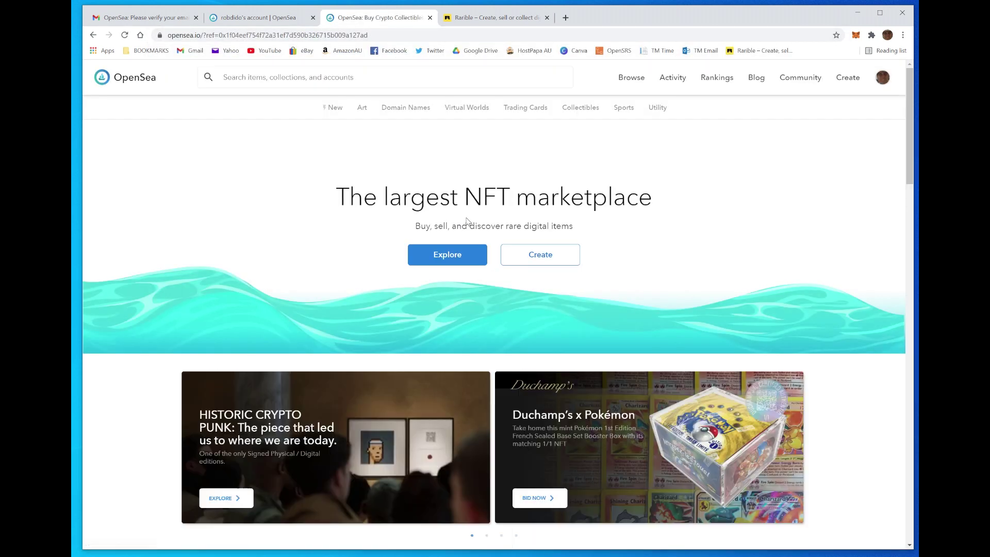
# - Highlight the referral code in the URL and view the wallet's 0.1368 ETH balance and approvals
pyautogui.moveTo(245, 35); pyautogui.dragTo(392, 41)
pyautogui.click(855, 35)
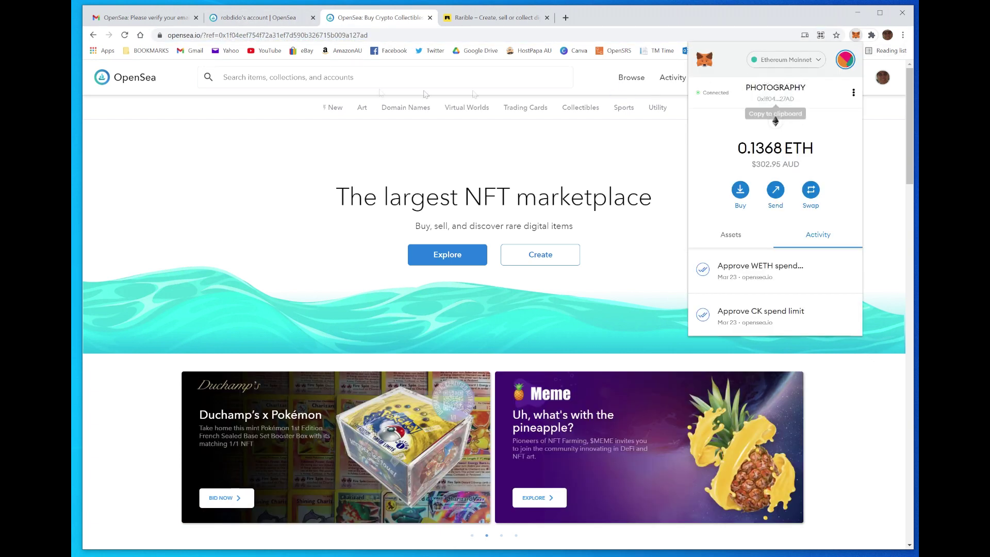